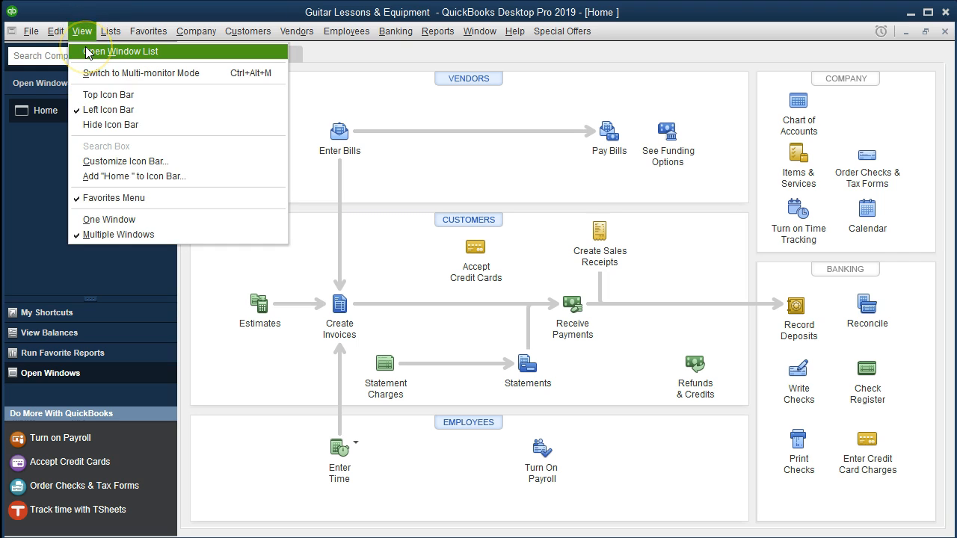
Step: Review the deposits, checks and withdrawals on the March bank statement PDF in Adobe Acrobat Reader, including the charity payments
{"action": "left_click", "coordinate": [23, 173]}
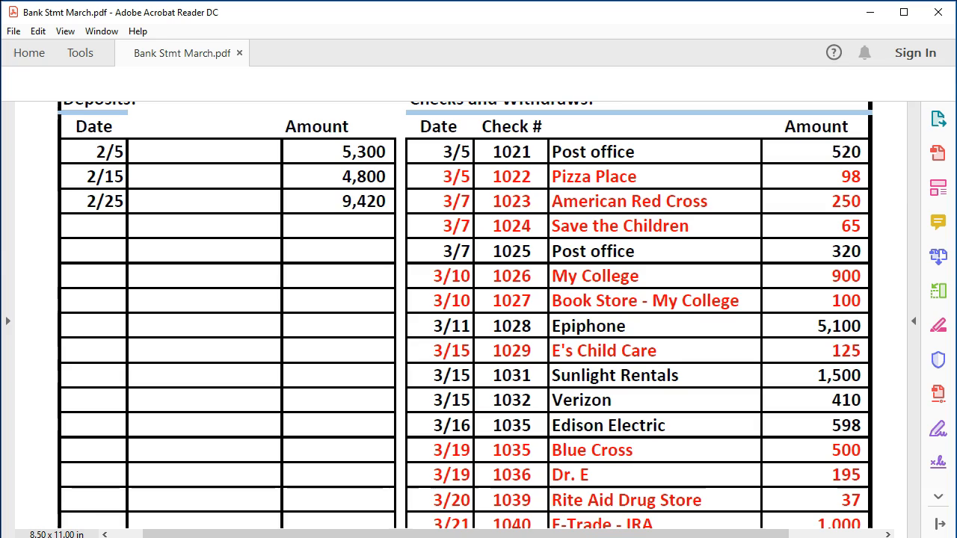
{"action": "scroll", "coordinate": [533, 375], "scroll_direction": "up", "scroll_amount": 3}
{"action": "scroll", "coordinate": [532, 375], "scroll_direction": "up", "scroll_amount": 4}
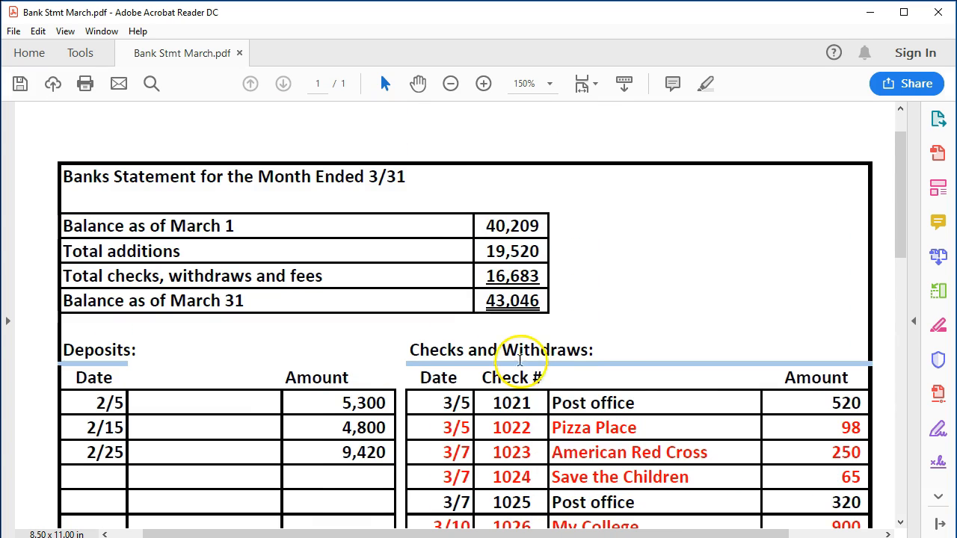
{"action": "scroll", "coordinate": [613, 377], "scroll_direction": "down", "scroll_amount": 2}
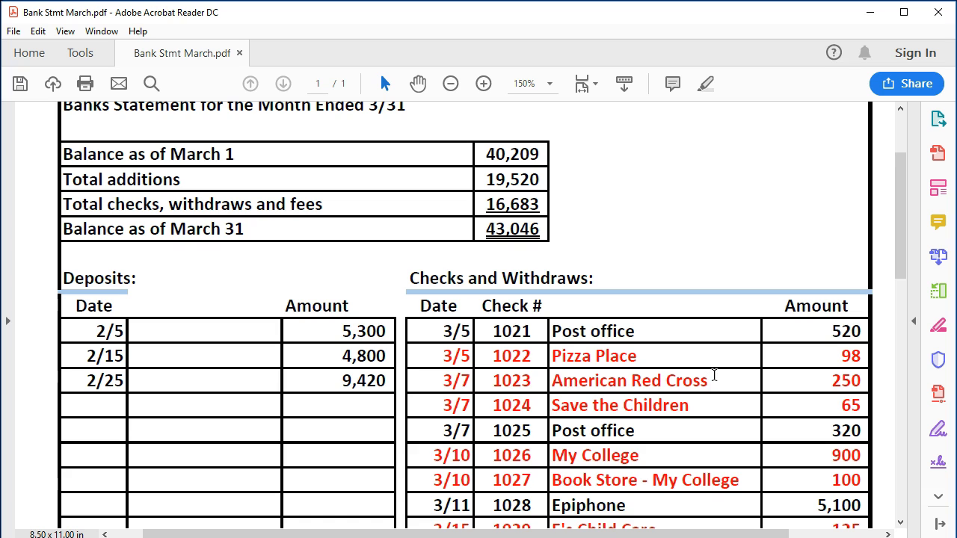
{"action": "scroll", "coordinate": [714, 375], "scroll_direction": "down", "scroll_amount": 1}
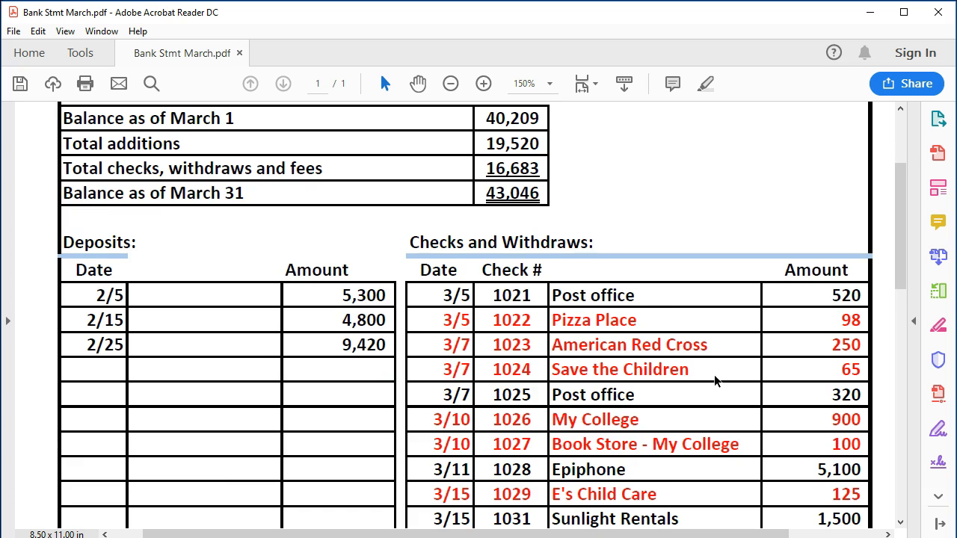
{"action": "scroll", "coordinate": [715, 376], "scroll_direction": "down", "scroll_amount": 1}
{"action": "left_click", "coordinate": [698, 336]}
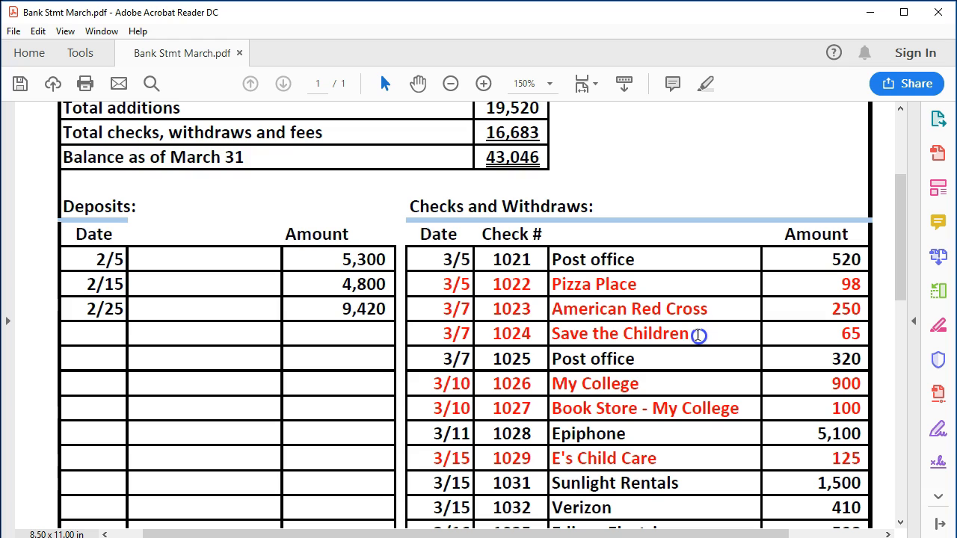
{"action": "scroll", "coordinate": [698, 337], "scroll_direction": "down", "scroll_amount": 1}
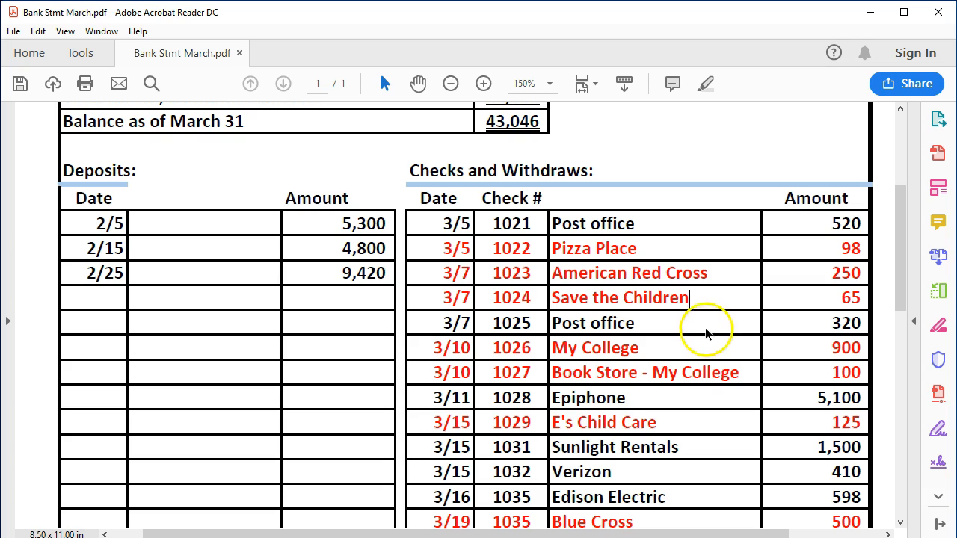
{"action": "left_click", "coordinate": [718, 277]}
{"action": "left_click", "coordinate": [719, 301]}
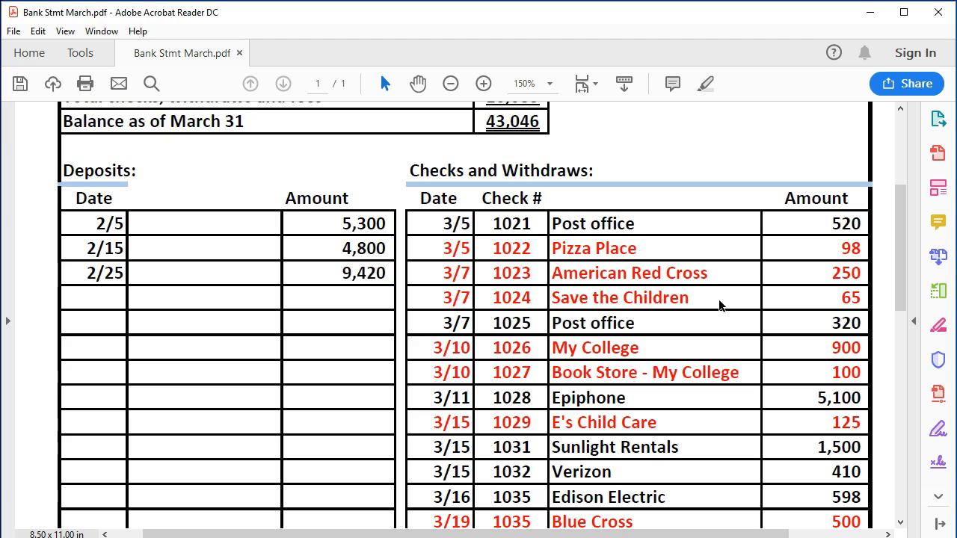
Step: Return to QuickBooks and open the standard Balance Sheet report
{"action": "left_click", "coordinate": [869, 14]}
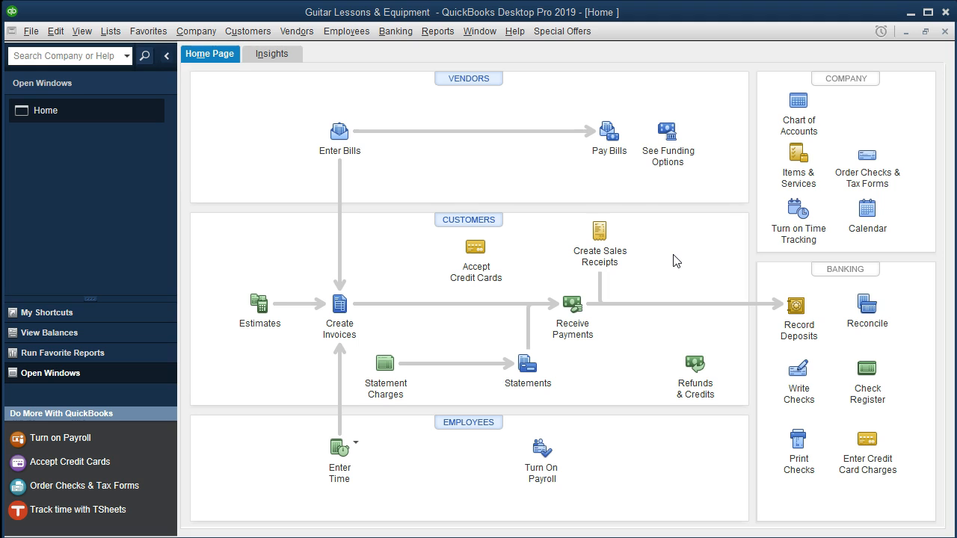
{"action": "left_click", "coordinate": [439, 34]}
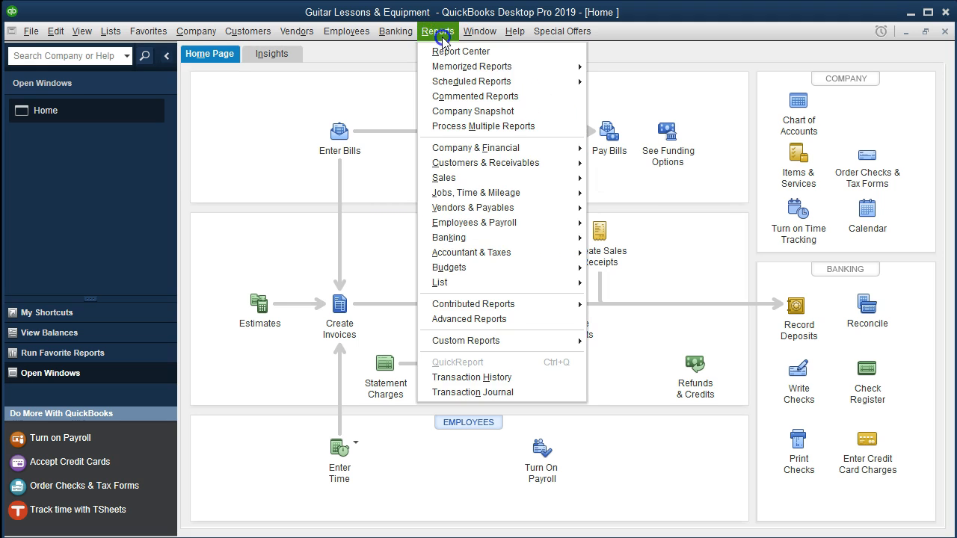
{"action": "mouse_move", "coordinate": [491, 156]}
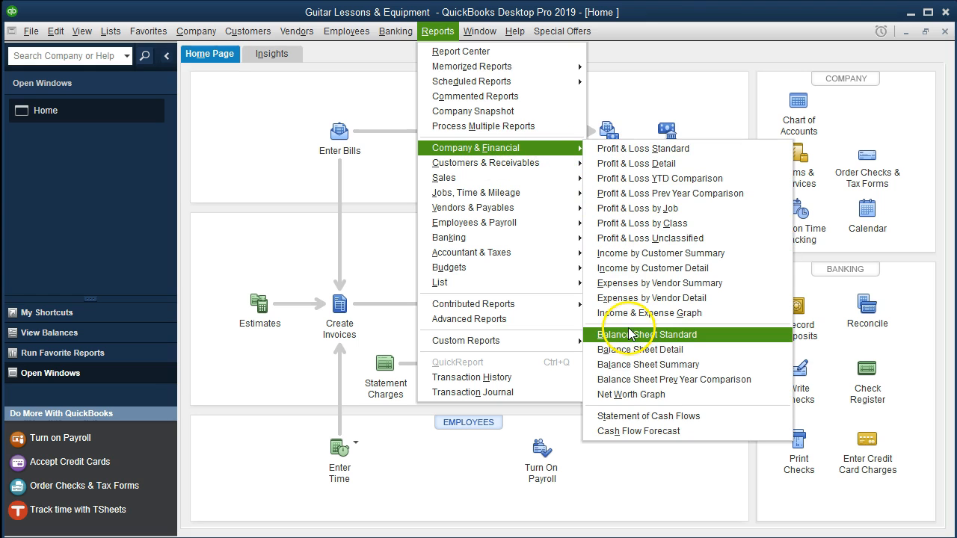
{"action": "left_click", "coordinate": [706, 338]}
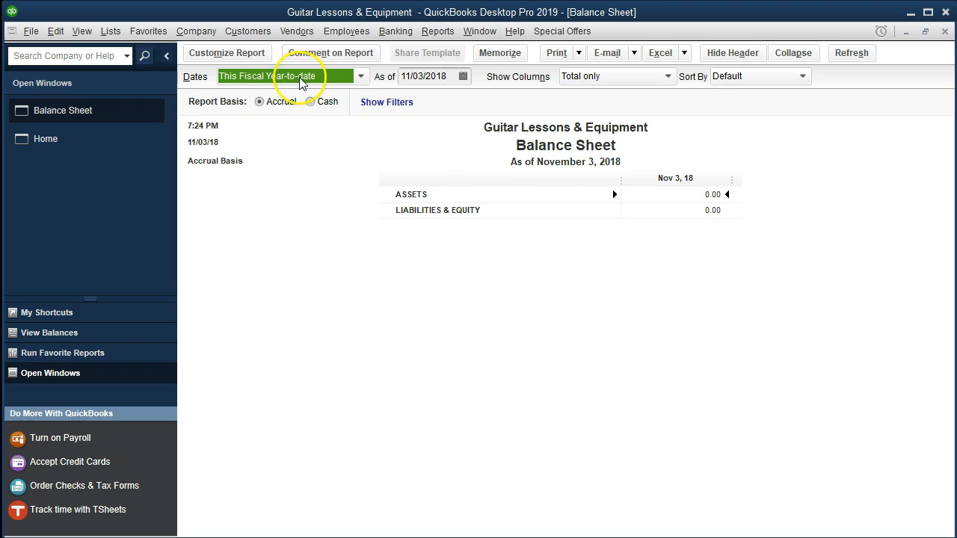
Step: Customize the Balance Sheet report's date range to run from 01/01/2019 to 12/31/2019
{"action": "left_click", "coordinate": [254, 51]}
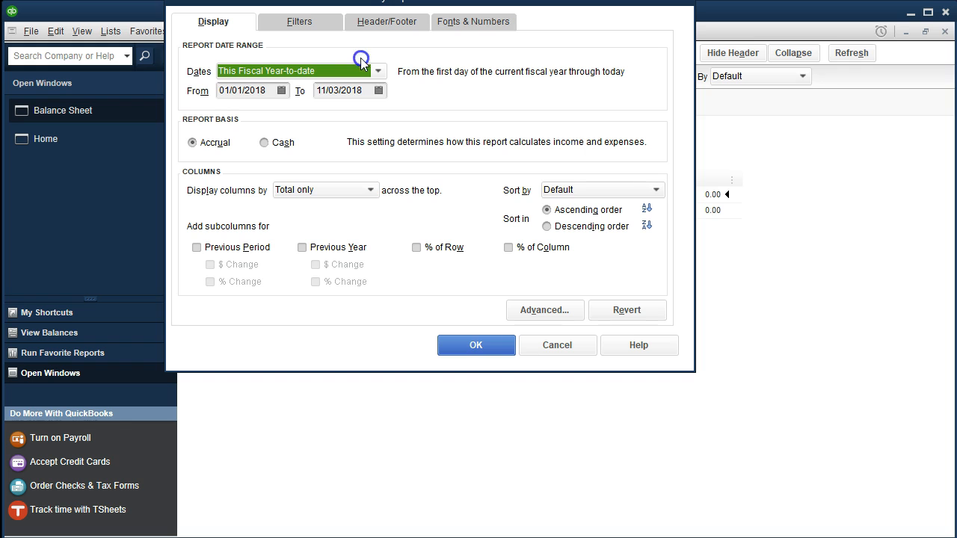
{"action": "left_click_drag", "start_coordinate": [550, 6], "coordinate": [551, 56]}
{"action": "key", "text": "Tab"}
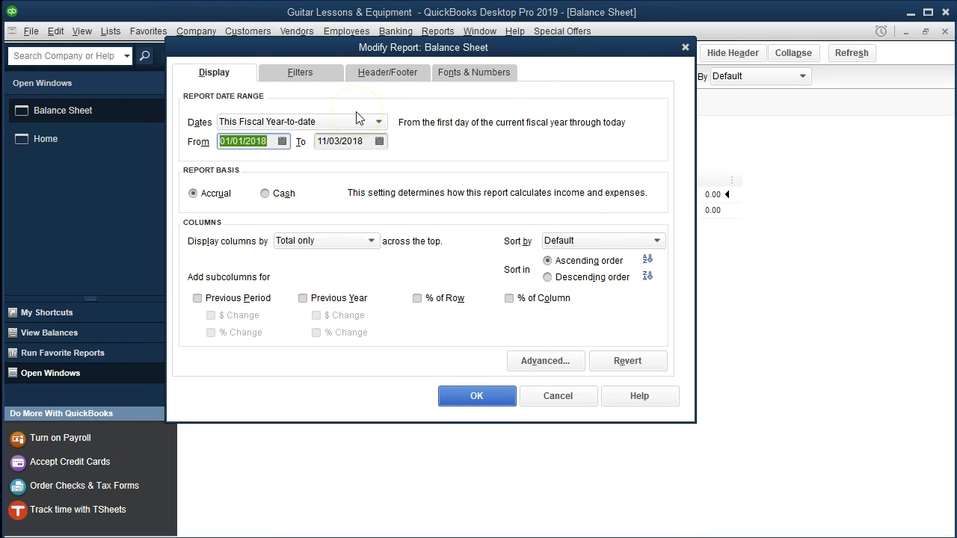
{"action": "type", "text": "01/01/2019"}
{"action": "key", "text": "Tab"}
{"action": "type", "text": "1231119"}
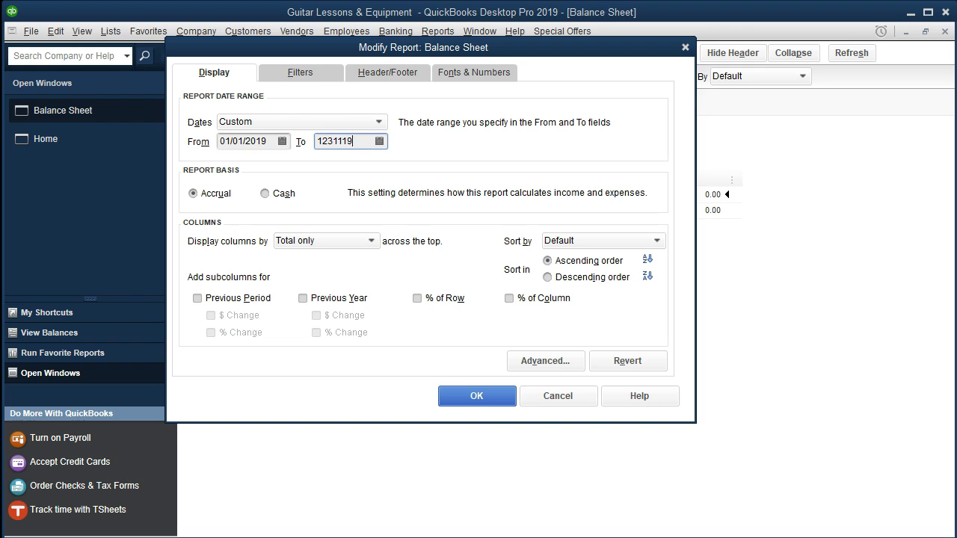
{"action": "key", "text": "BackSpace"}
{"action": "key", "text": "BackSpace"}
{"action": "type", "text": "9"}
{"action": "key", "text": "Tab"}
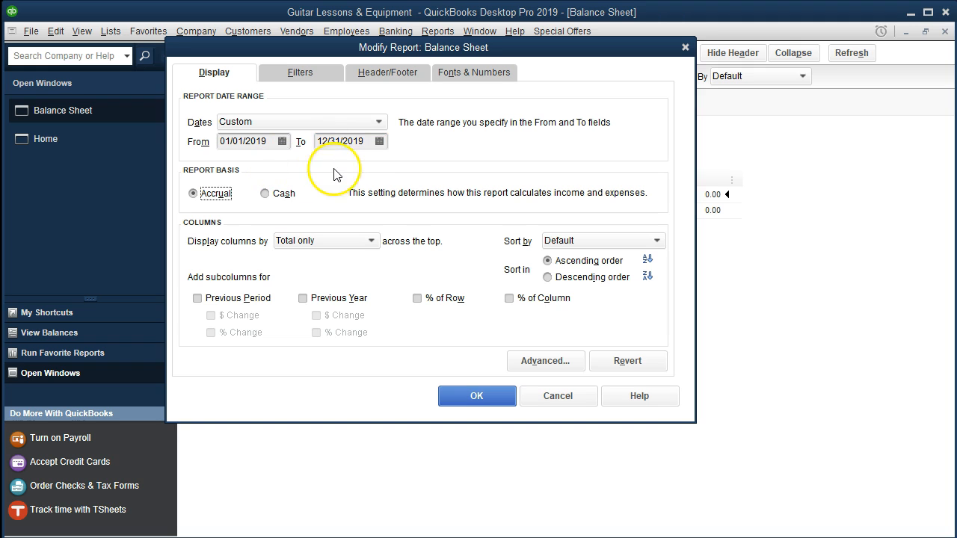
Step: Set the report's column label font to size 11, extend the change to all related fonts, and apply the report modifications
{"action": "left_click", "coordinate": [461, 84]}
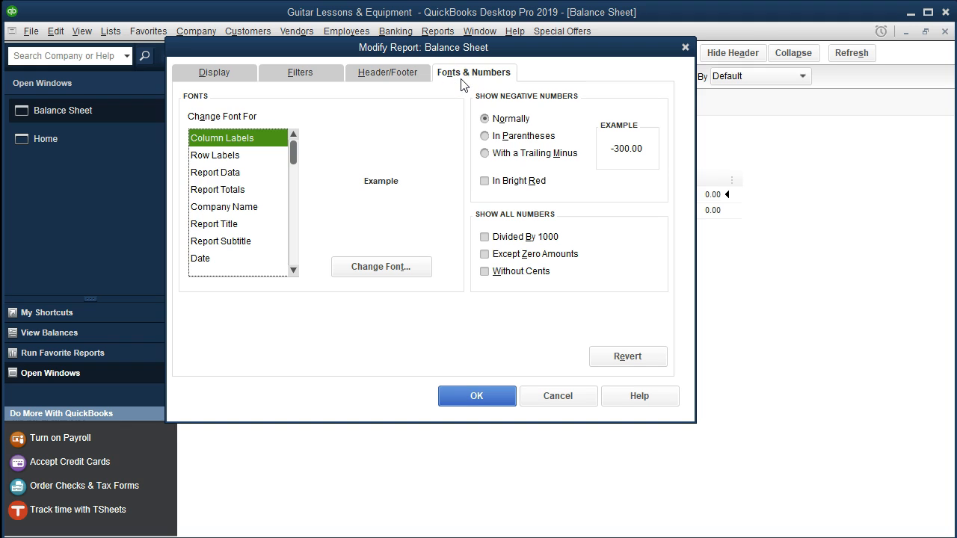
{"action": "left_click", "coordinate": [421, 267]}
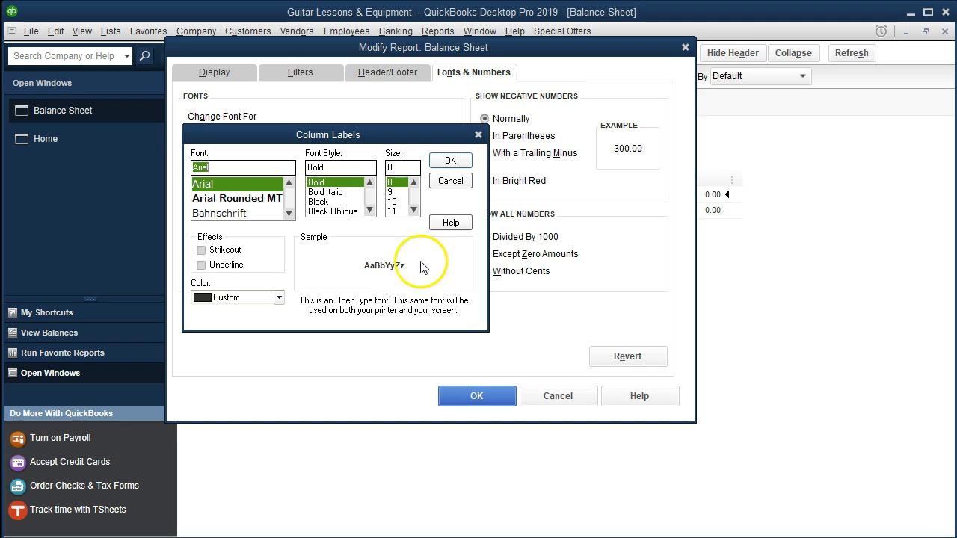
{"action": "left_click", "coordinate": [393, 210]}
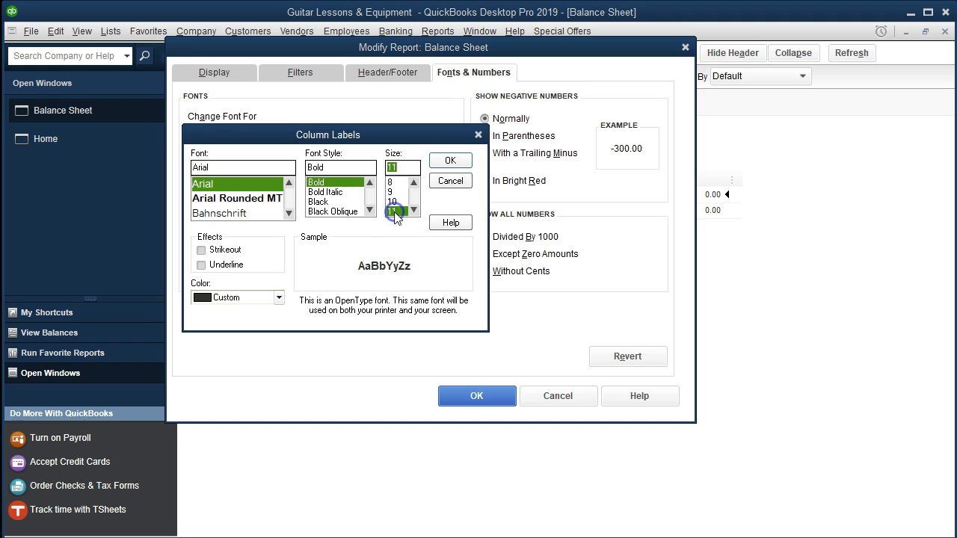
{"action": "left_click", "coordinate": [441, 163]}
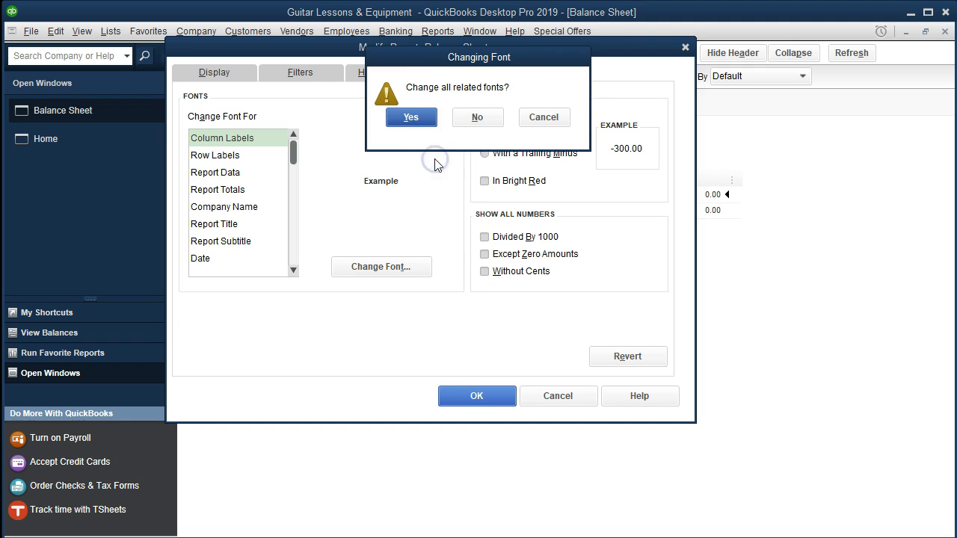
{"action": "left_click", "coordinate": [416, 119]}
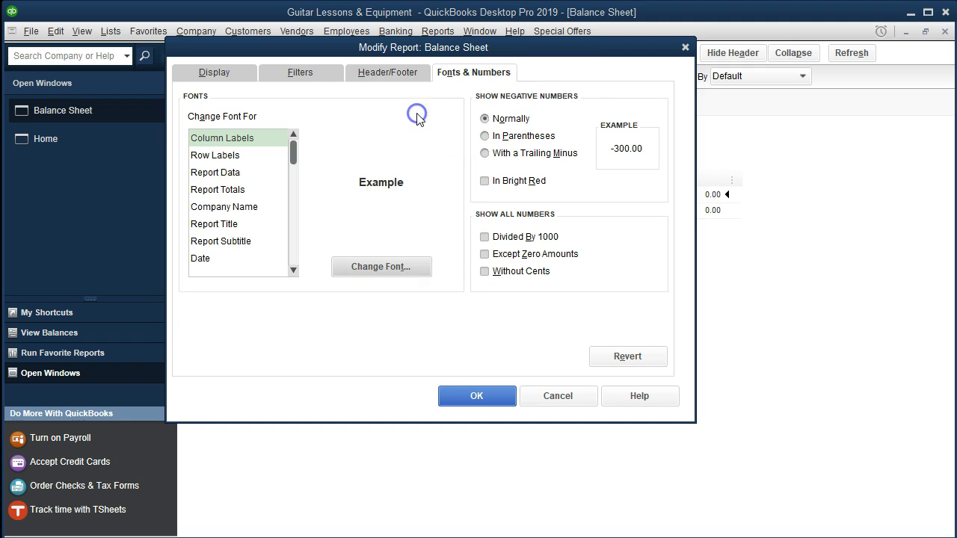
{"action": "left_click", "coordinate": [495, 396]}
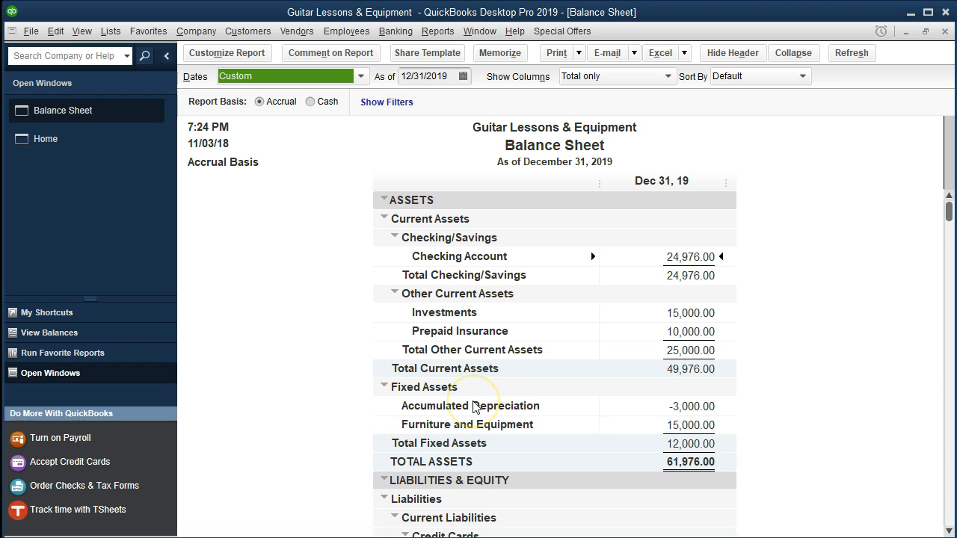
Step: Check the owner's draw accounts in the balance sheet's equity section and open the Draws Charity register from the Chart of Accounts
{"action": "scroll", "coordinate": [474, 406], "scroll_direction": "down", "scroll_amount": 8}
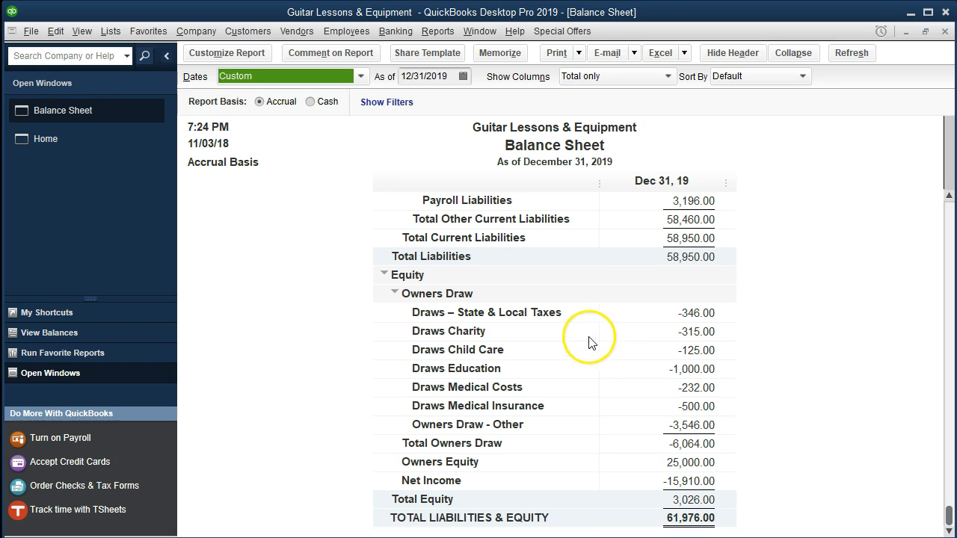
{"action": "left_click", "coordinate": [112, 31]}
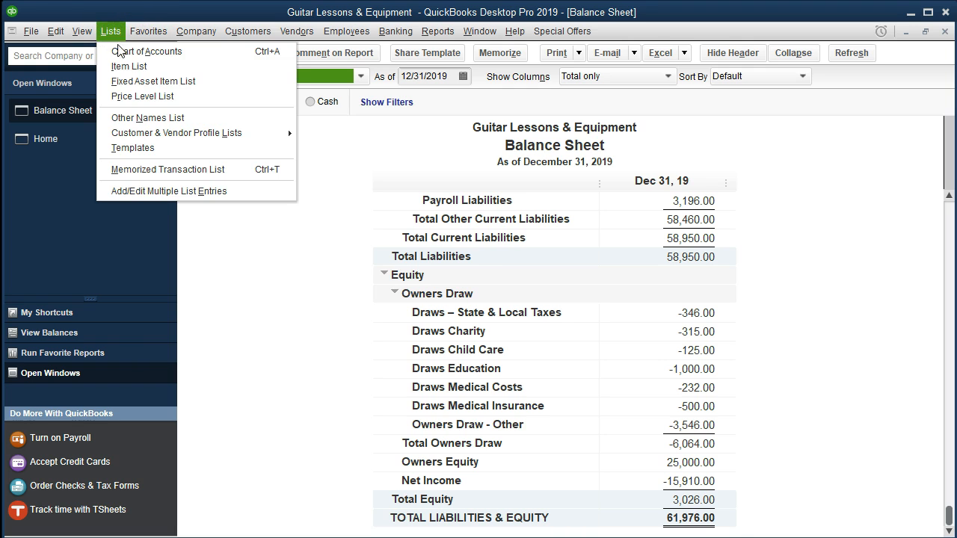
{"action": "left_click", "coordinate": [163, 51]}
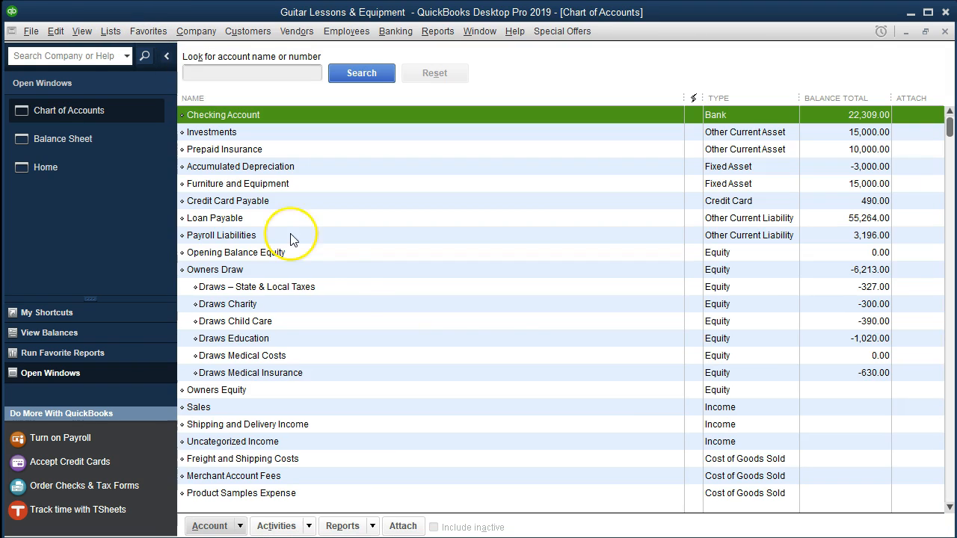
{"action": "left_click", "coordinate": [656, 252]}
{"action": "left_click", "coordinate": [594, 289]}
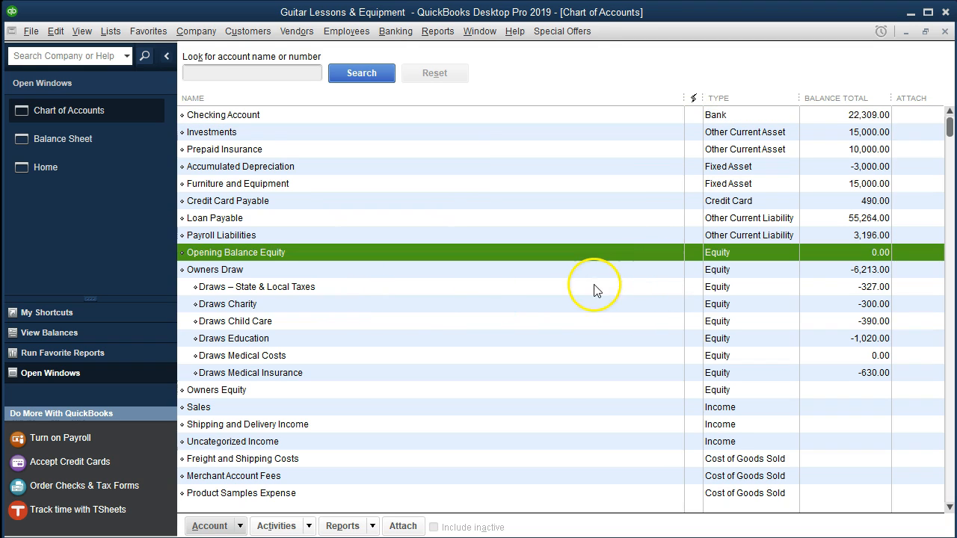
{"action": "left_click", "coordinate": [586, 305]}
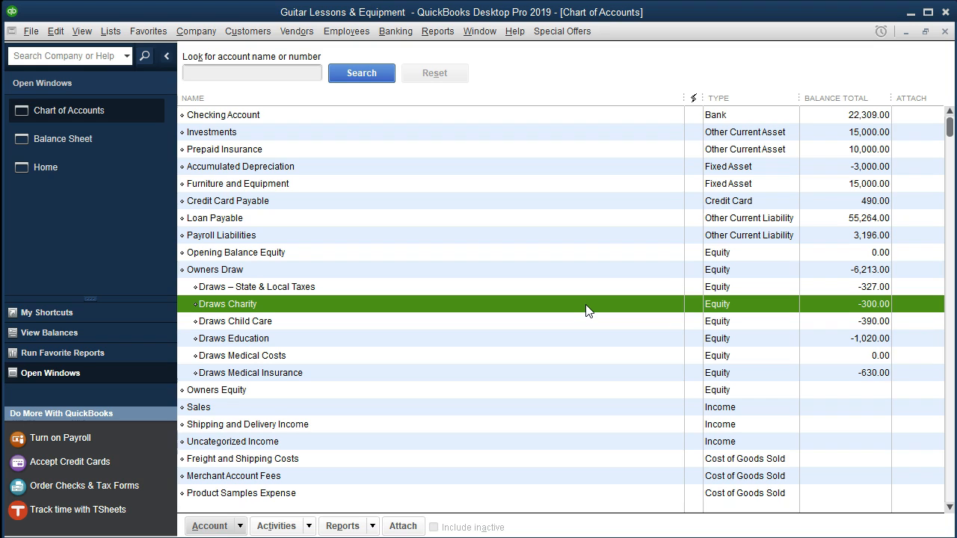
{"action": "double_click", "coordinate": [586, 305]}
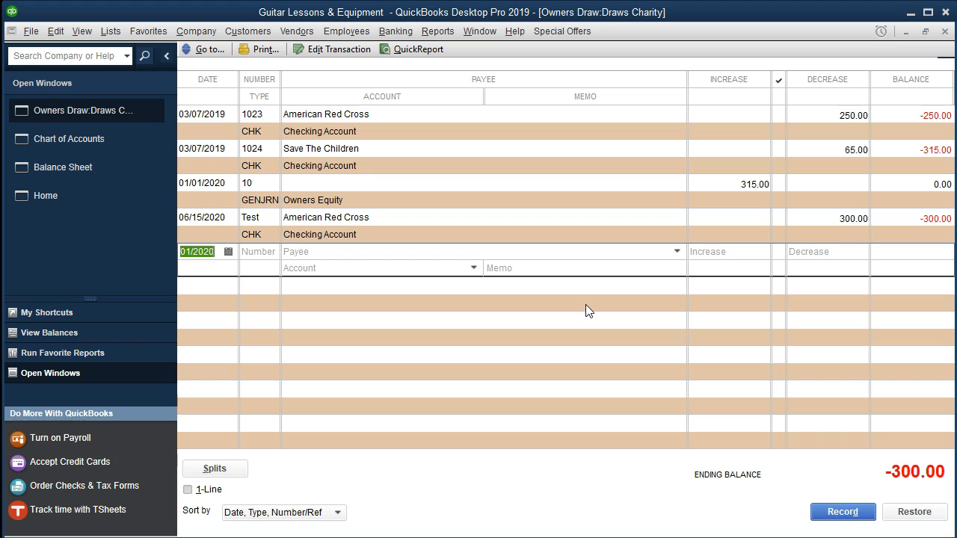
{"action": "key", "text": "Tab"}
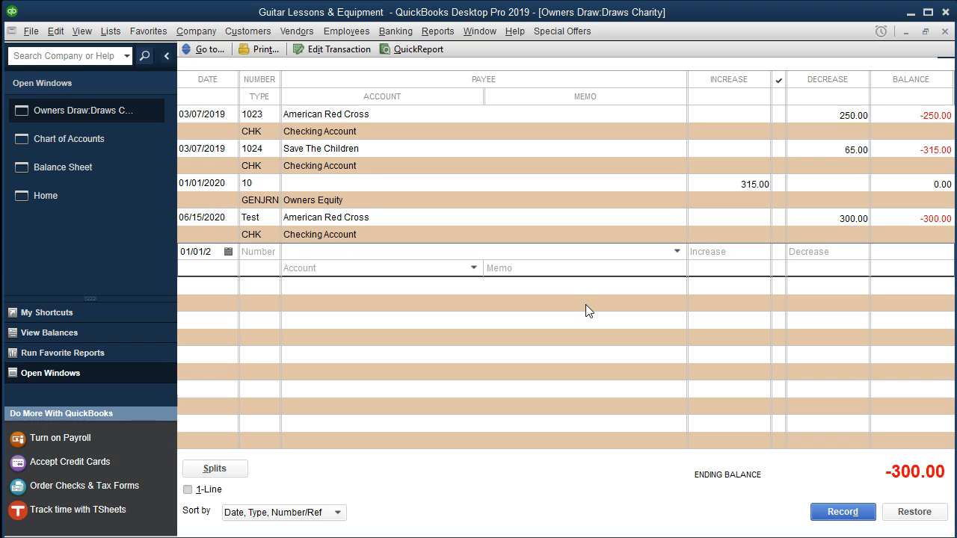
{"action": "type", "text": "am"}
{"action": "key", "text": "Tab"}
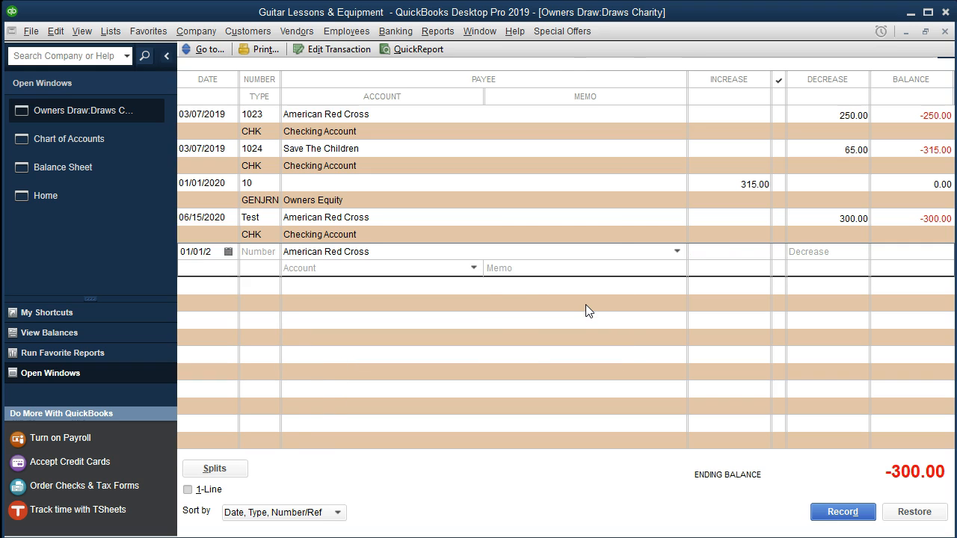
{"action": "key", "text": "Tab"}
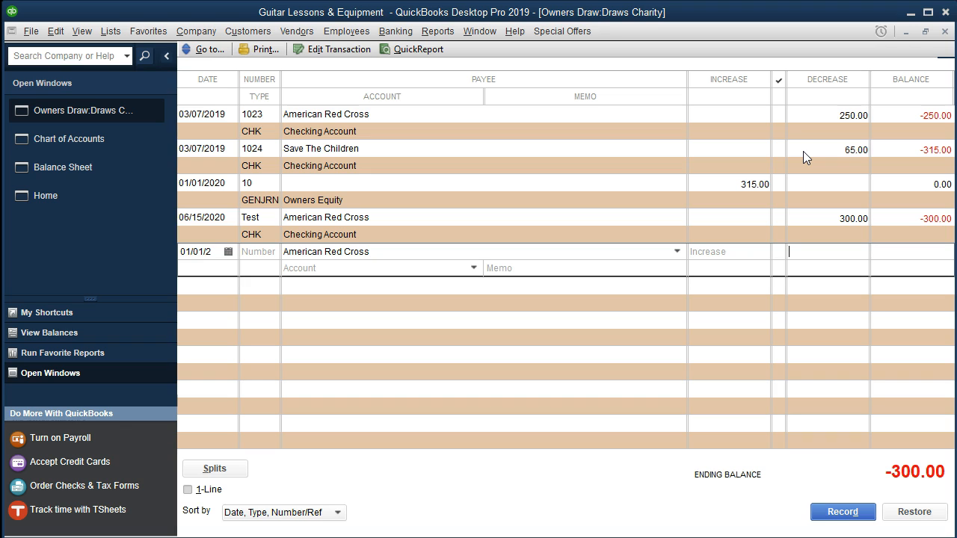
{"action": "left_click", "coordinate": [323, 268]}
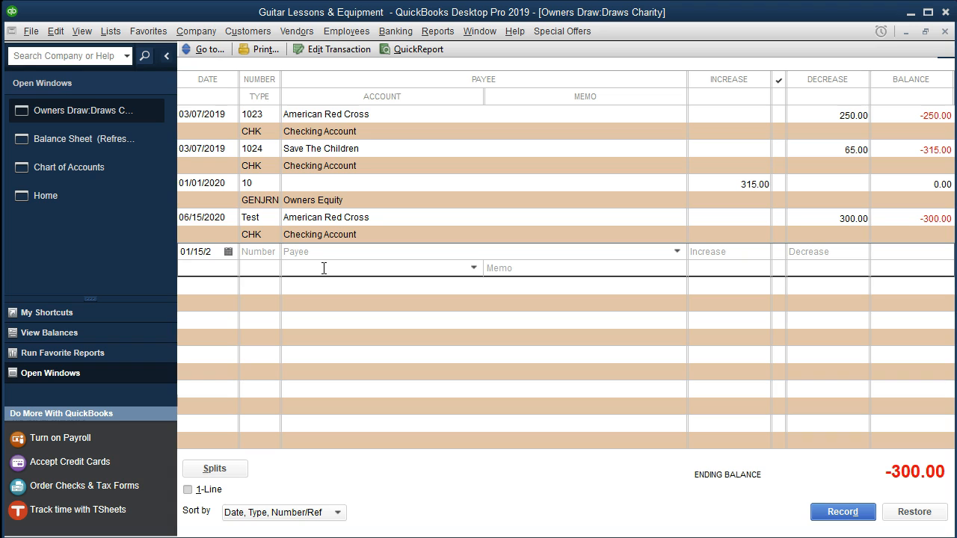
Step: Enter American Red Cross as the payee on the new 01/15/2019 line of the Draws Charity register
{"action": "left_click", "coordinate": [506, 214]}
{"action": "left_click", "coordinate": [880, 196]}
{"action": "left_click", "coordinate": [182, 254]}
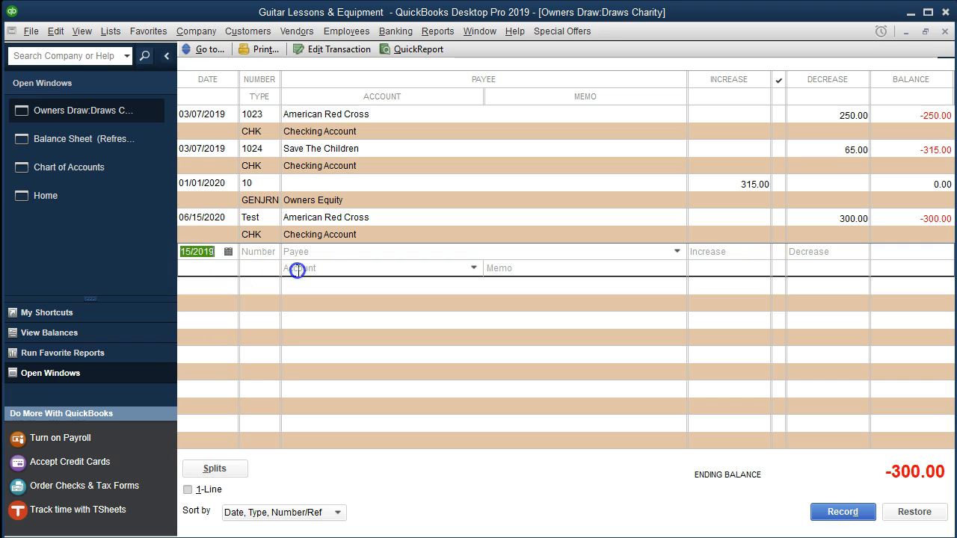
{"action": "key", "text": "Tab"}
{"action": "left_click", "coordinate": [205, 251]}
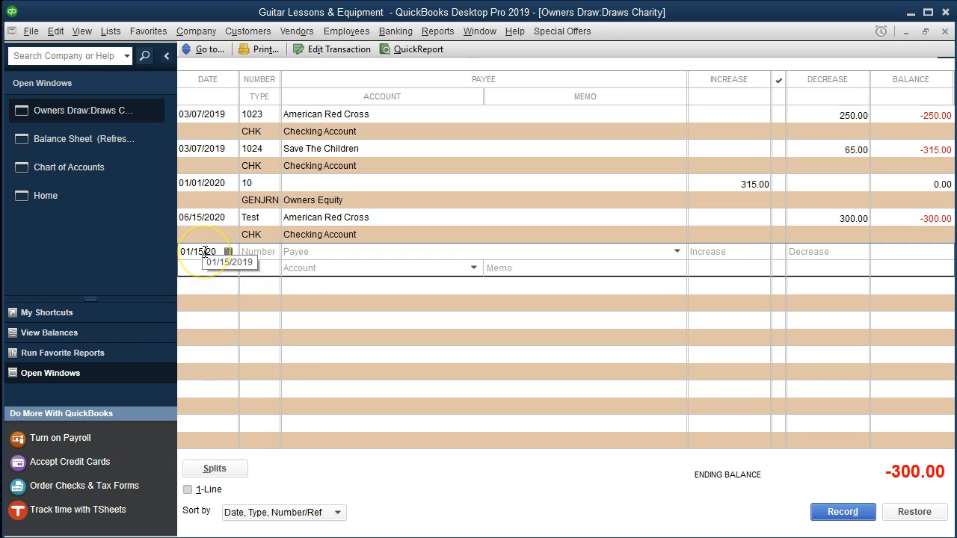
{"action": "left_click", "coordinate": [338, 249]}
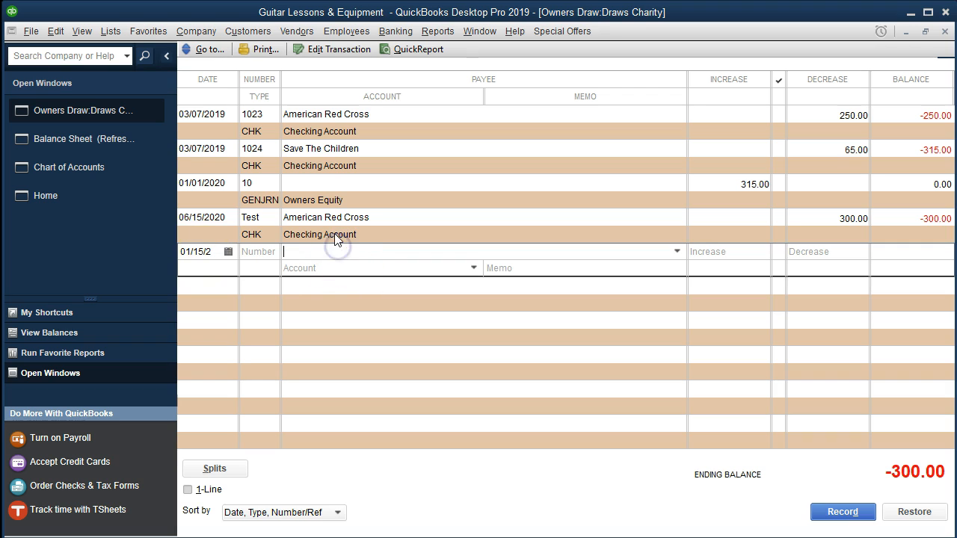
{"action": "type", "text": "Am"}
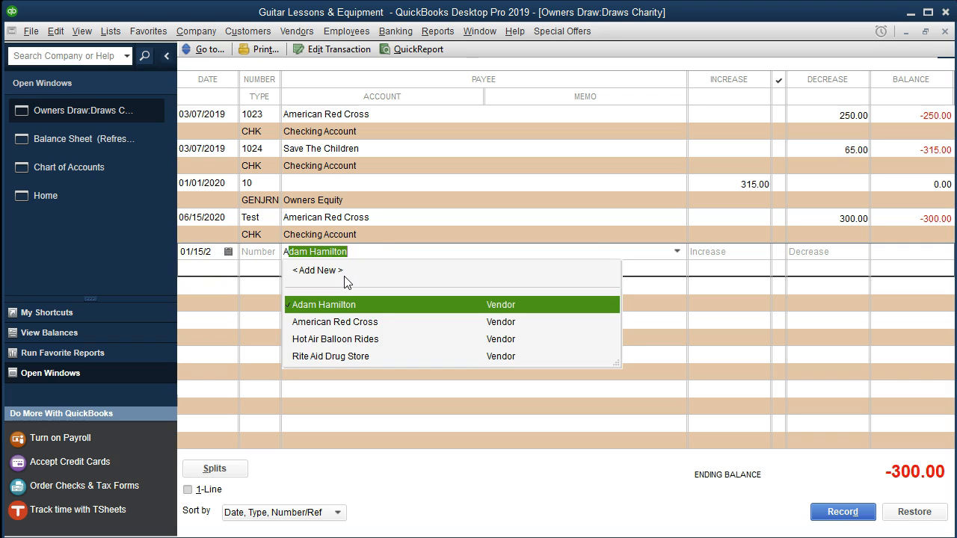
{"action": "key", "text": "Tab"}
{"action": "key", "text": "Tab"}
{"action": "key", "text": "Tab"}
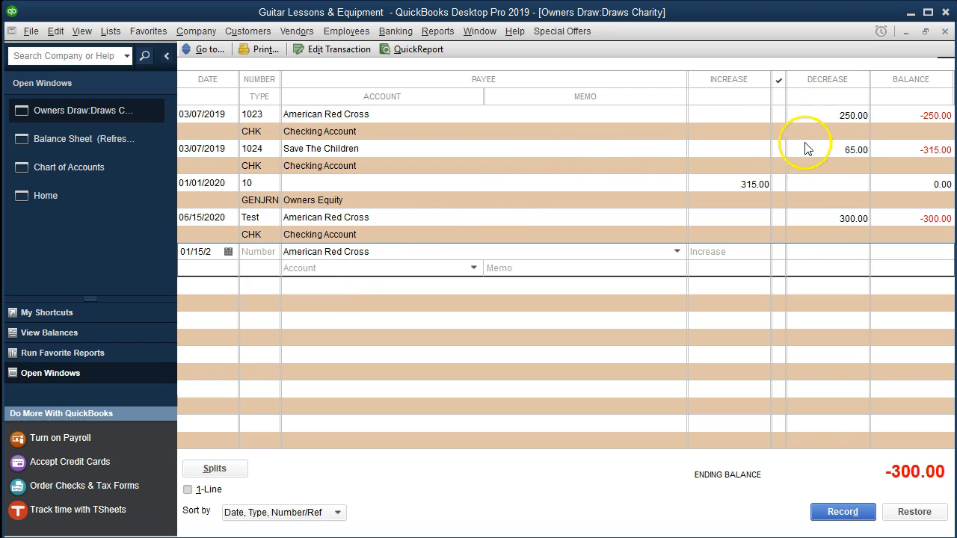
Step: Set the decrease amount of the American Red Cross entry to 200.00
{"action": "left_click", "coordinate": [844, 251]}
{"action": "type", "text": "200"}
{"action": "key", "text": "Tab"}
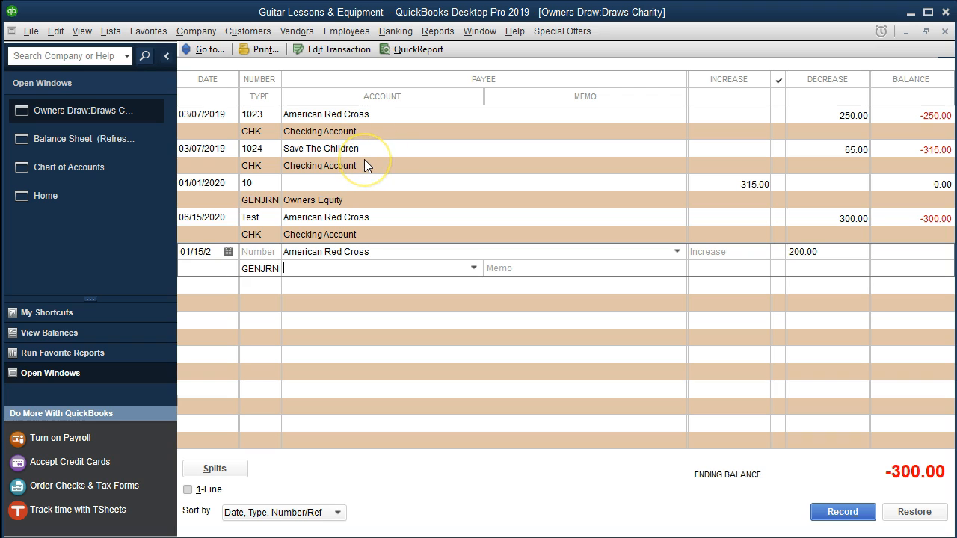
Step: Assign the American Red Cross entry to Owners Equity and record it, accepting the posting to the Retained Earnings account
{"action": "left_click", "coordinate": [473, 268]}
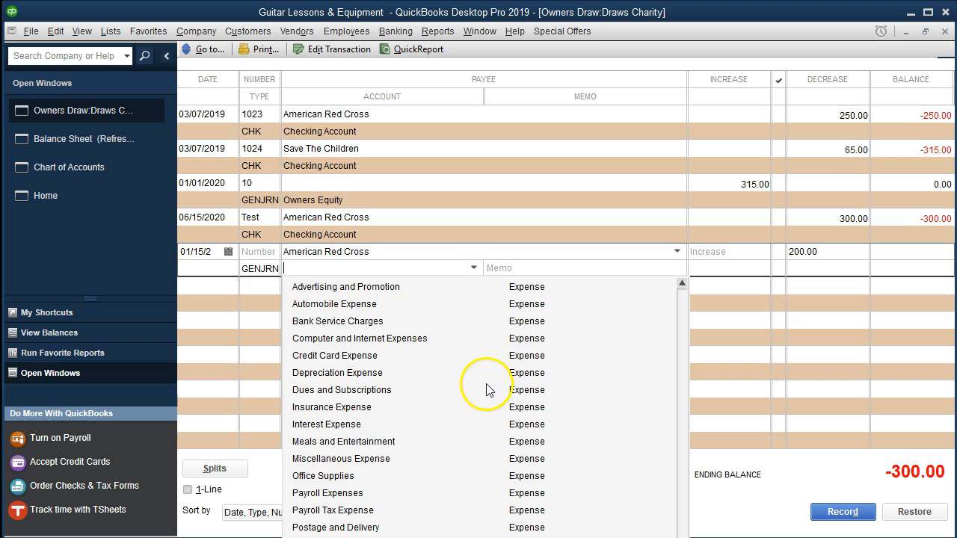
{"action": "scroll", "coordinate": [486, 390], "scroll_direction": "up", "scroll_amount": 4}
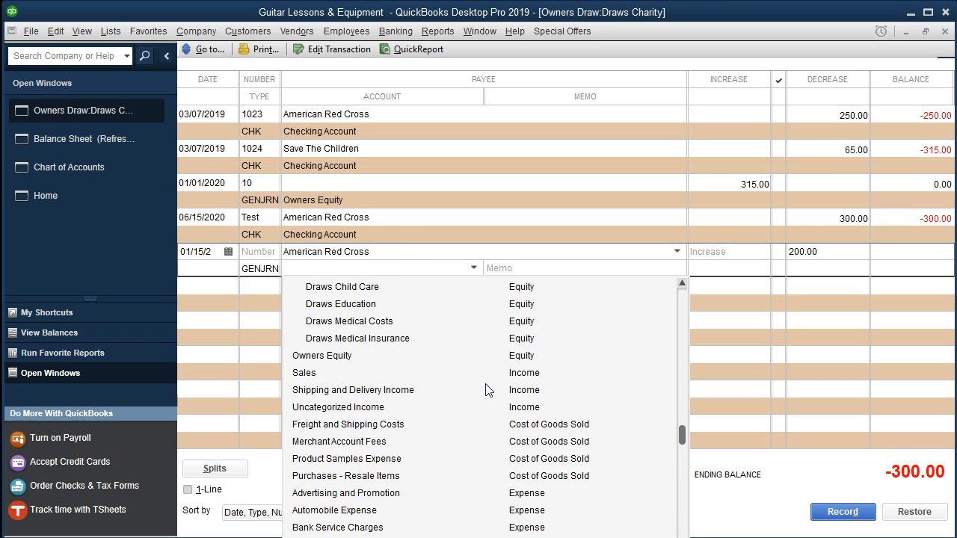
{"action": "left_click", "coordinate": [336, 356]}
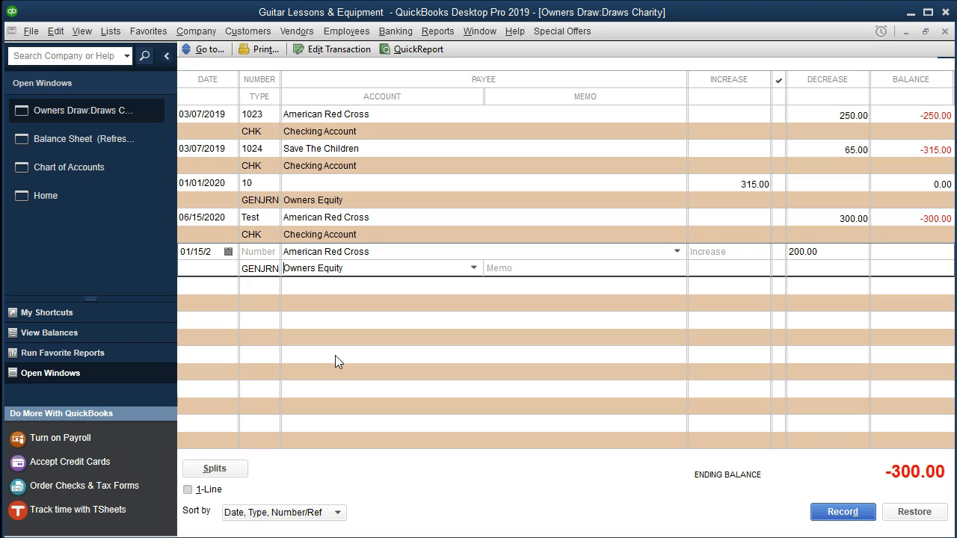
{"action": "key", "text": "Tab"}
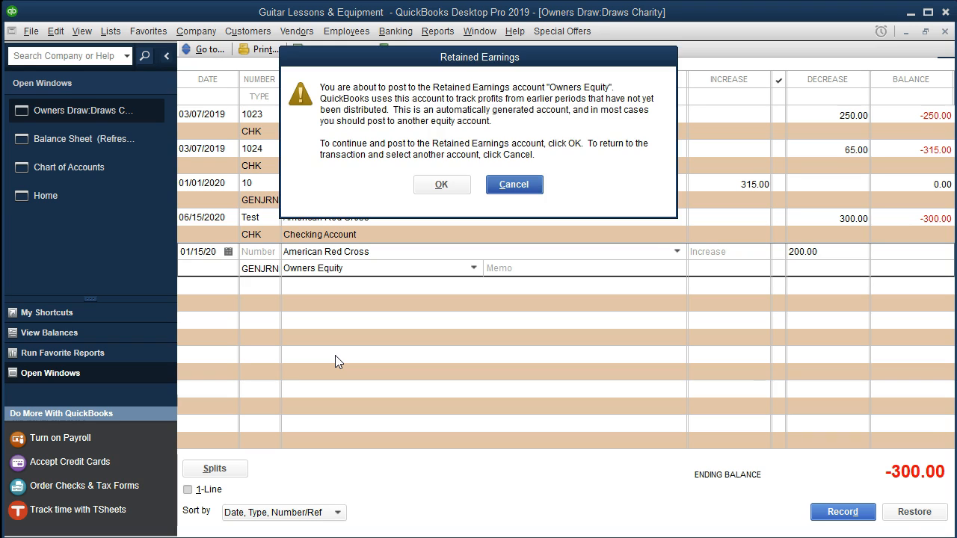
{"action": "left_click", "coordinate": [426, 182]}
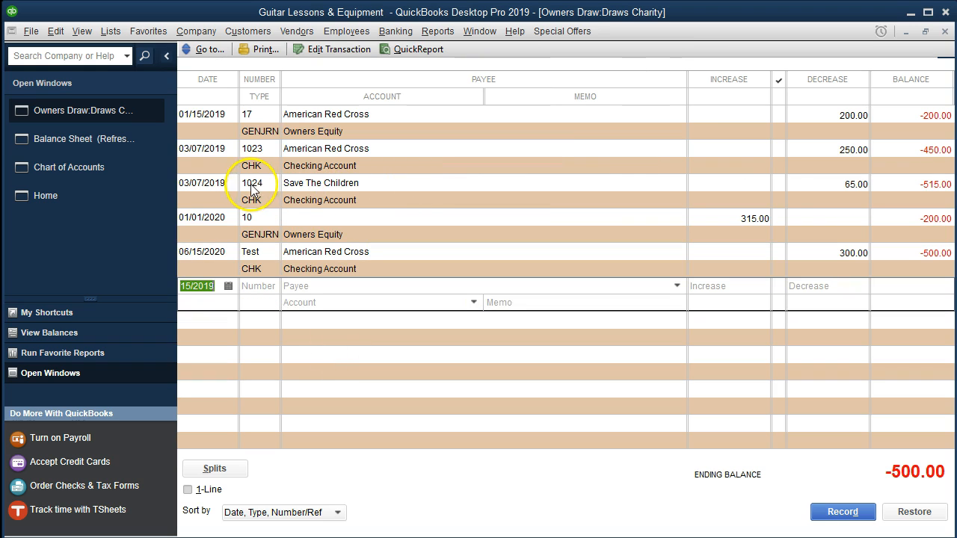
Step: Refresh the Balance Sheet report, review the transactions behind the Draws Charity balance, and return to the report
{"action": "left_click", "coordinate": [124, 136]}
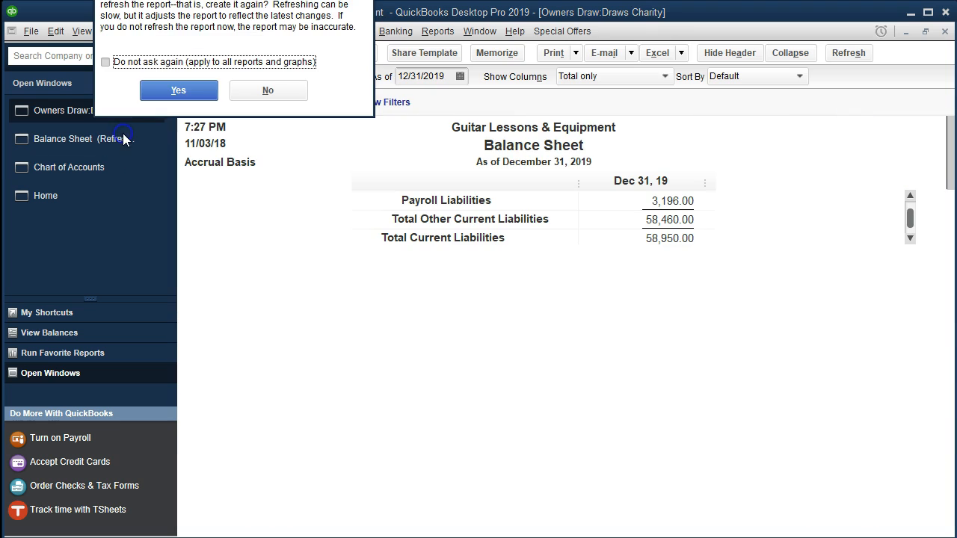
{"action": "left_click", "coordinate": [159, 91]}
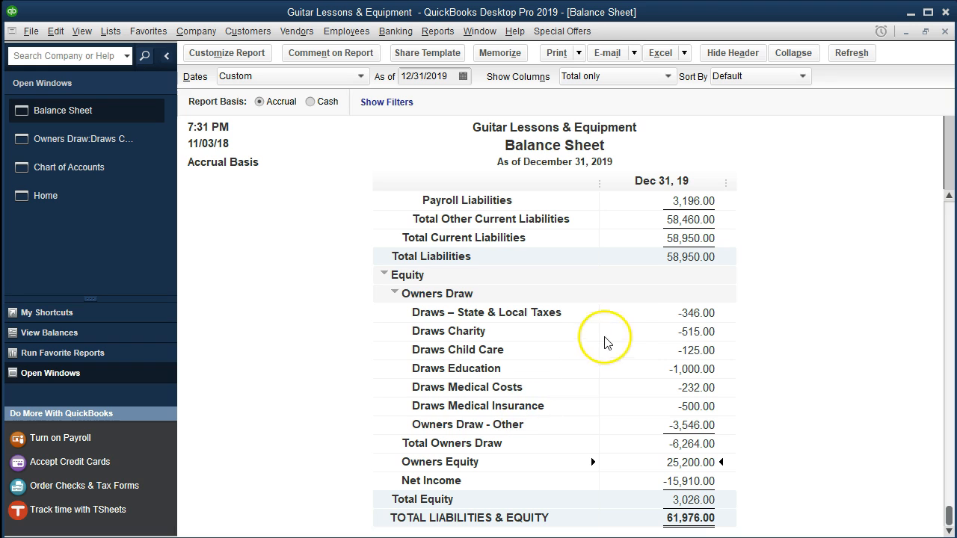
{"action": "double_click", "coordinate": [661, 336]}
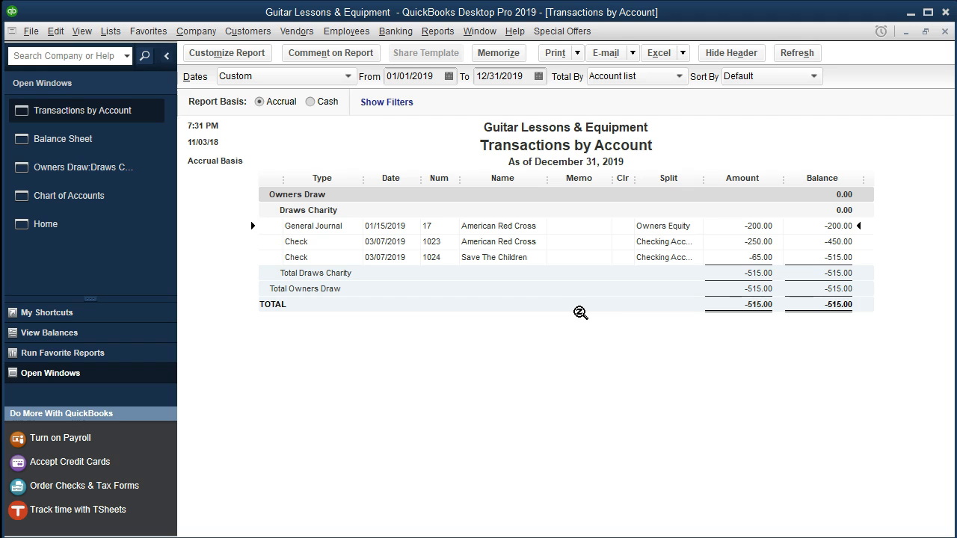
{"action": "left_click", "coordinate": [945, 31]}
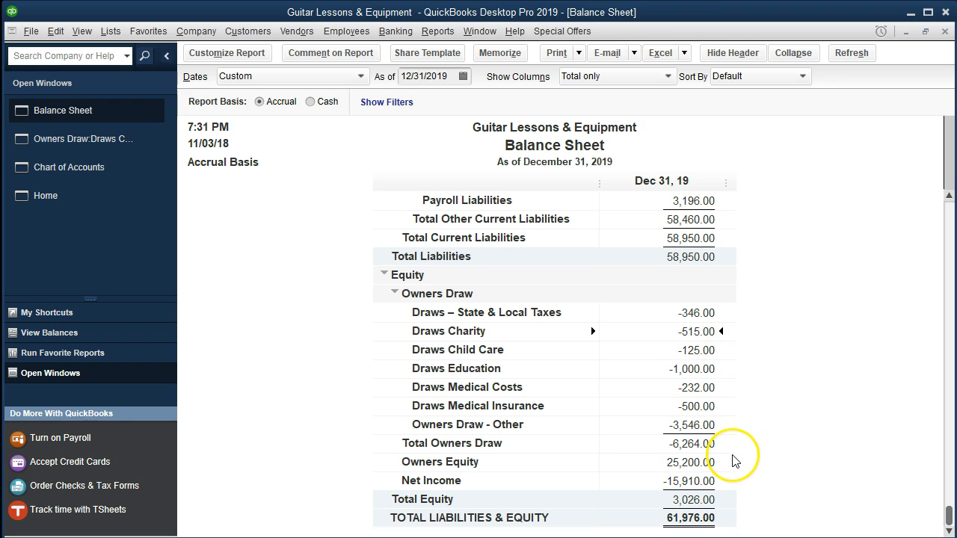
Step: Review the transactions behind the Owners Equity balance, including the American Red Cross journal entry, and check total equity on the Balance Sheet
{"action": "double_click", "coordinate": [680, 463]}
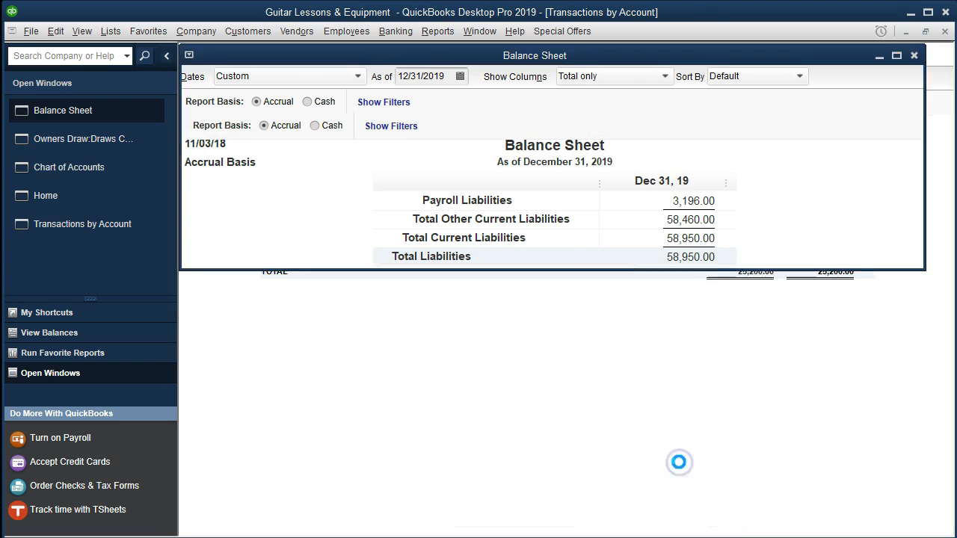
{"action": "left_click", "coordinate": [755, 226]}
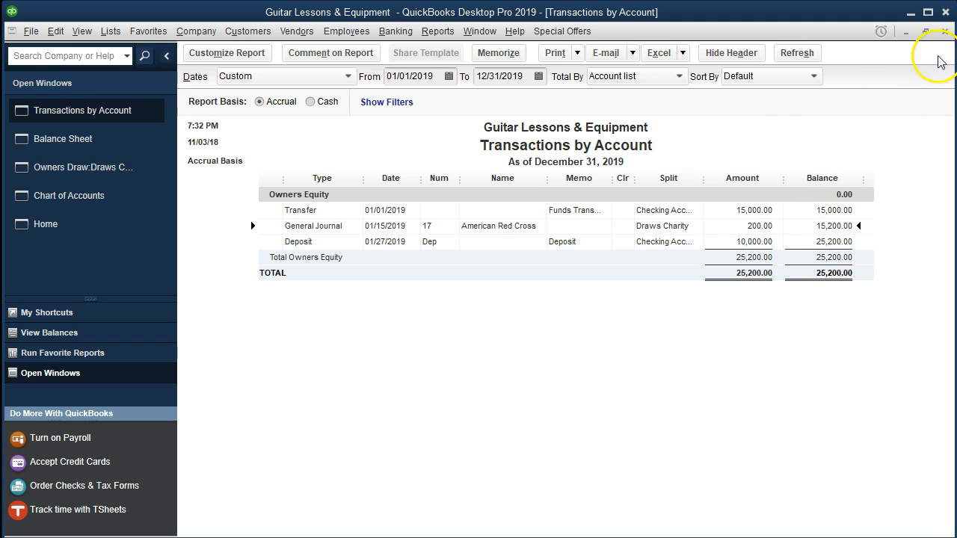
{"action": "left_click", "coordinate": [945, 31]}
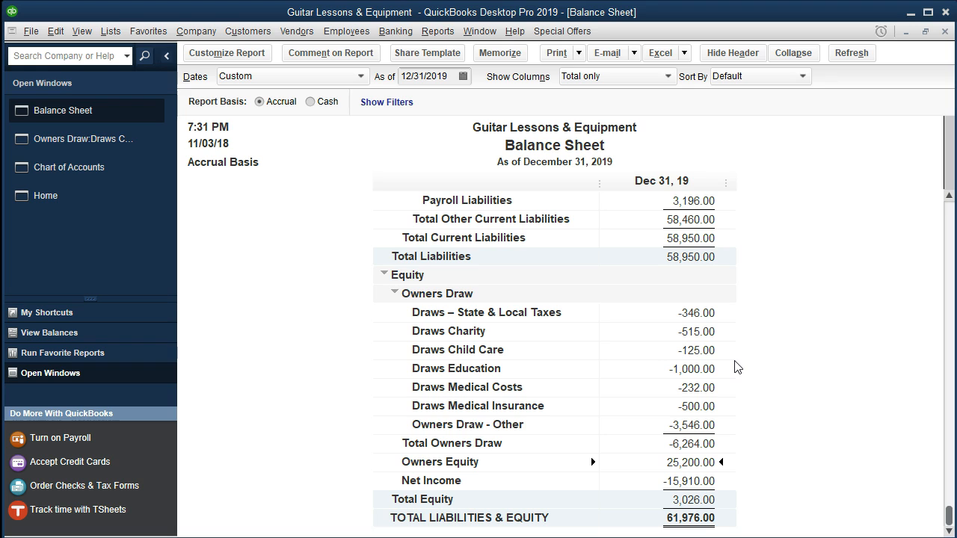
{"action": "left_click", "coordinate": [706, 499]}
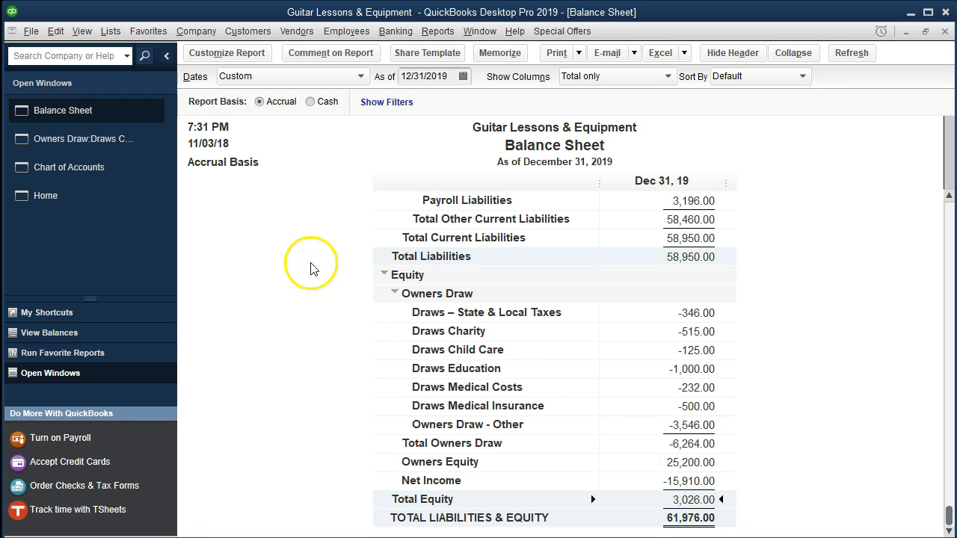
Step: Close the Draws Charity register and open the Draws Child Care register from the Chart of Accounts
{"action": "left_click", "coordinate": [91, 139]}
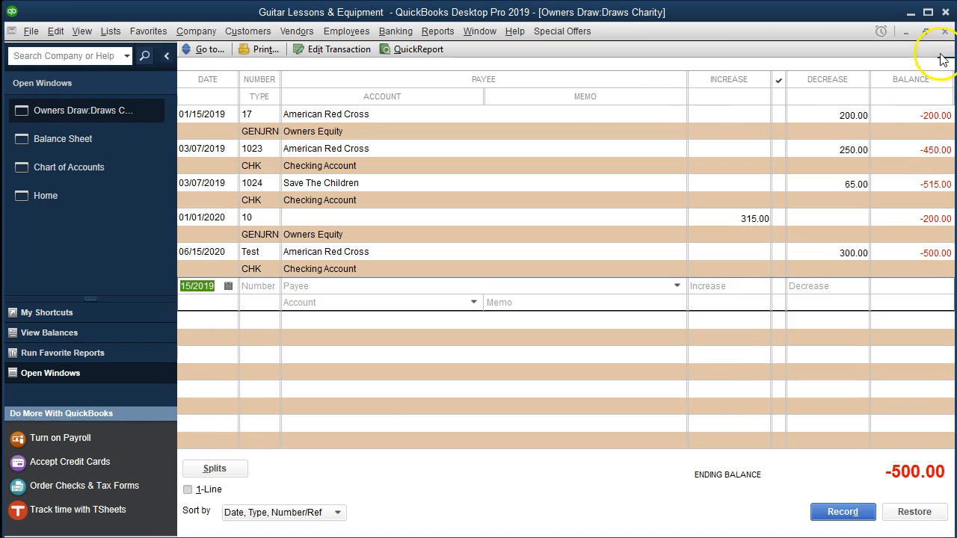
{"action": "left_click", "coordinate": [945, 31]}
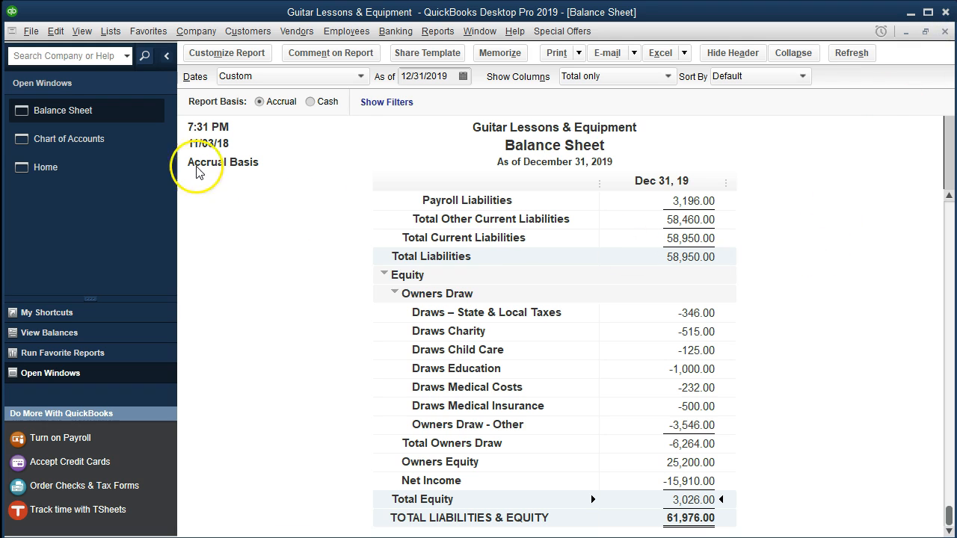
{"action": "left_click", "coordinate": [97, 140]}
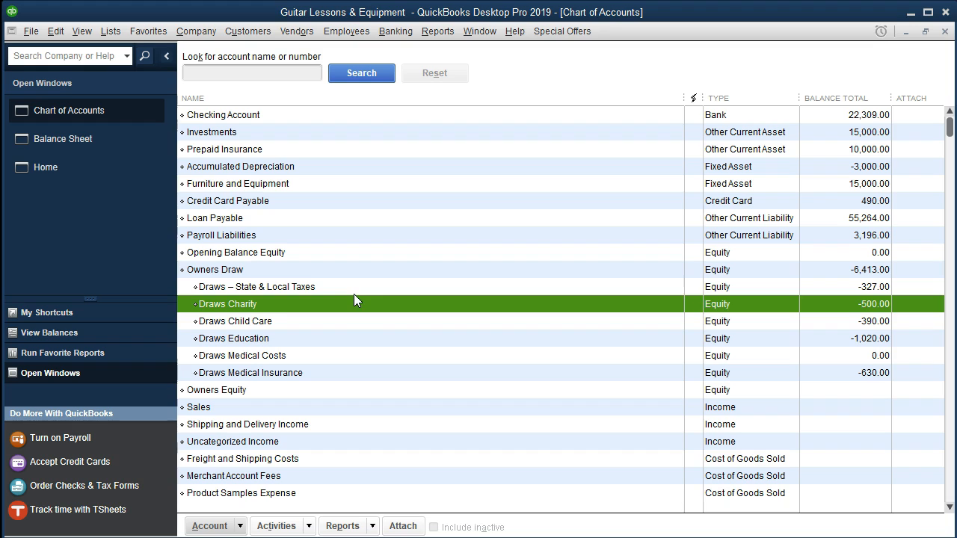
{"action": "left_click", "coordinate": [309, 322]}
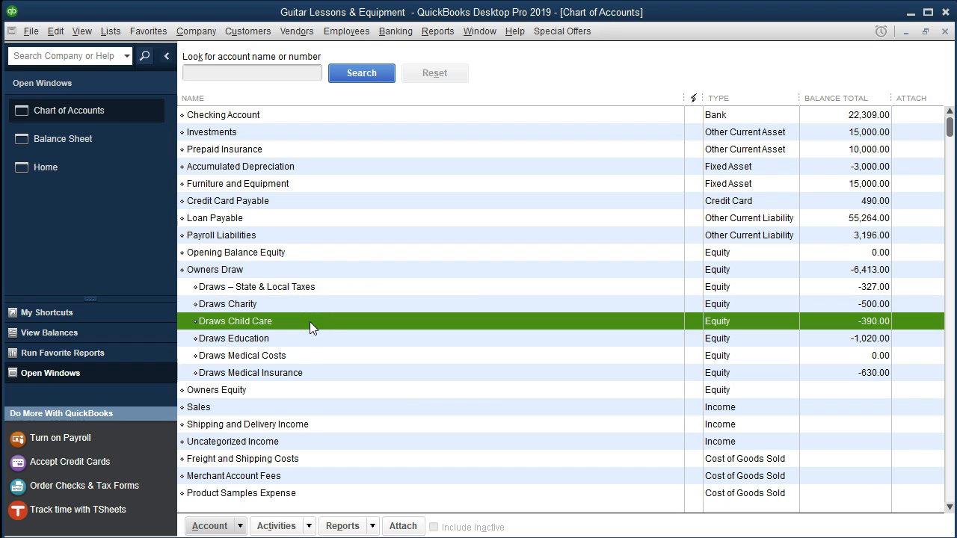
{"action": "double_click", "coordinate": [310, 321]}
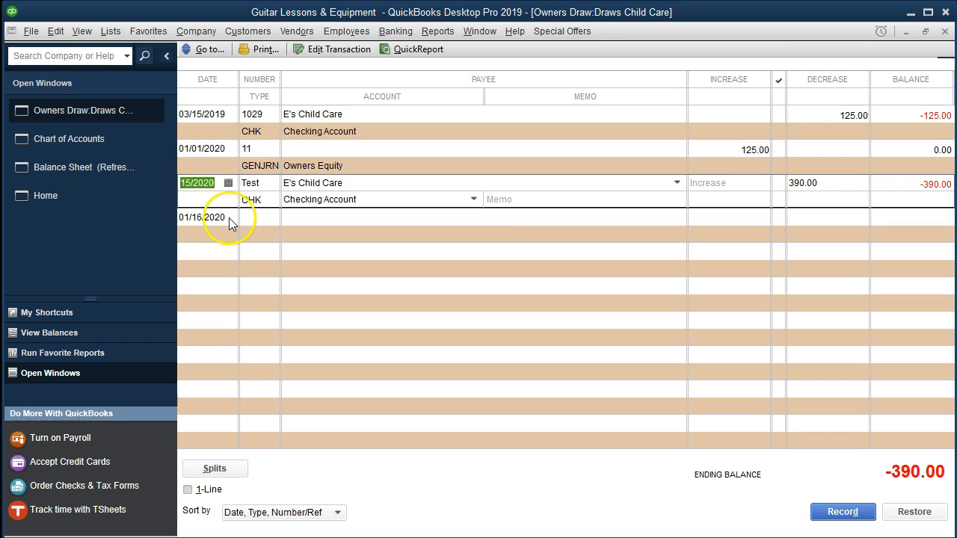
Step: Start a new line in the Draws Child Care register and date it 01/15/2019
{"action": "left_click", "coordinate": [231, 222]}
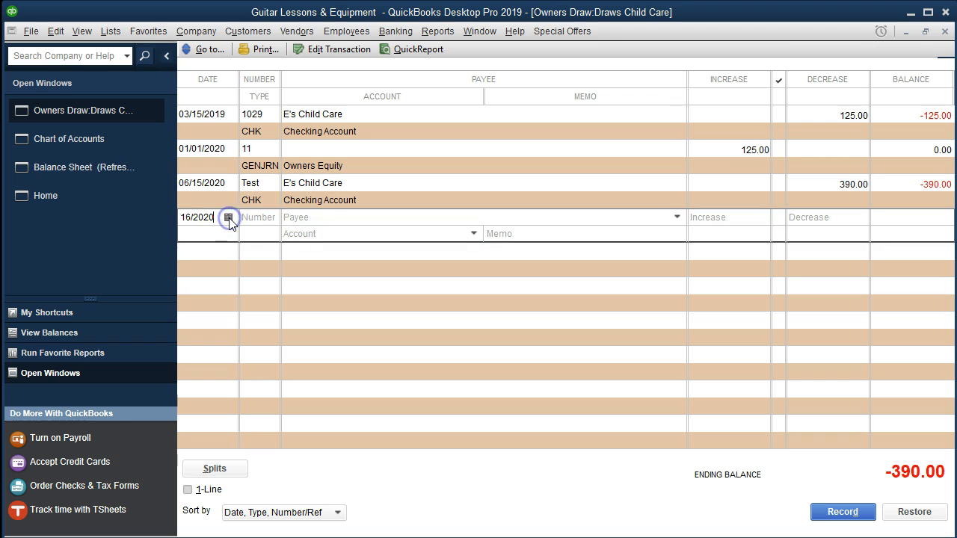
{"action": "left_click_drag", "start_coordinate": [220, 216], "coordinate": [141, 216]}
{"action": "type", "text": "01"}
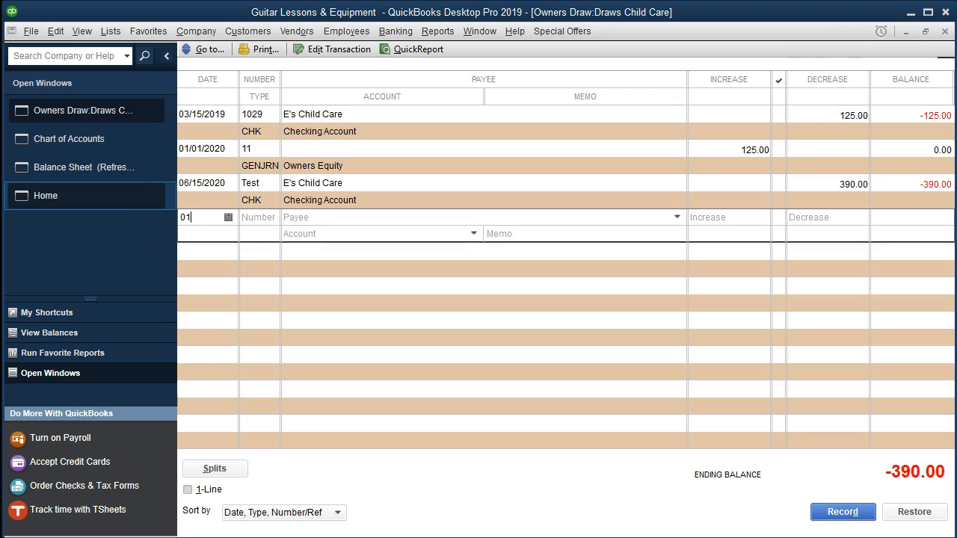
{"action": "type", "text": "16"}
{"action": "key", "text": "BackSpace"}
{"action": "type", "text": "519"}
{"action": "key", "text": "Tab"}
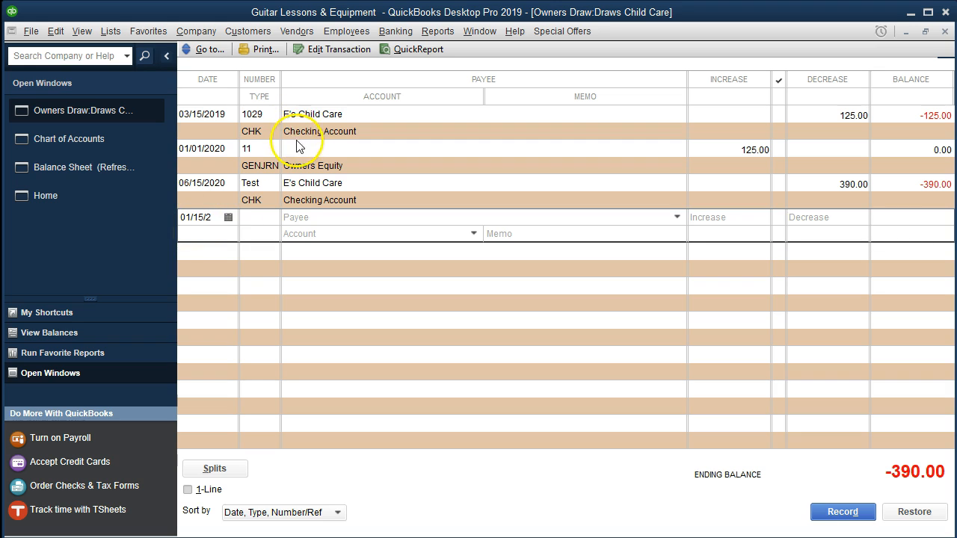
{"action": "key", "text": "Tab"}
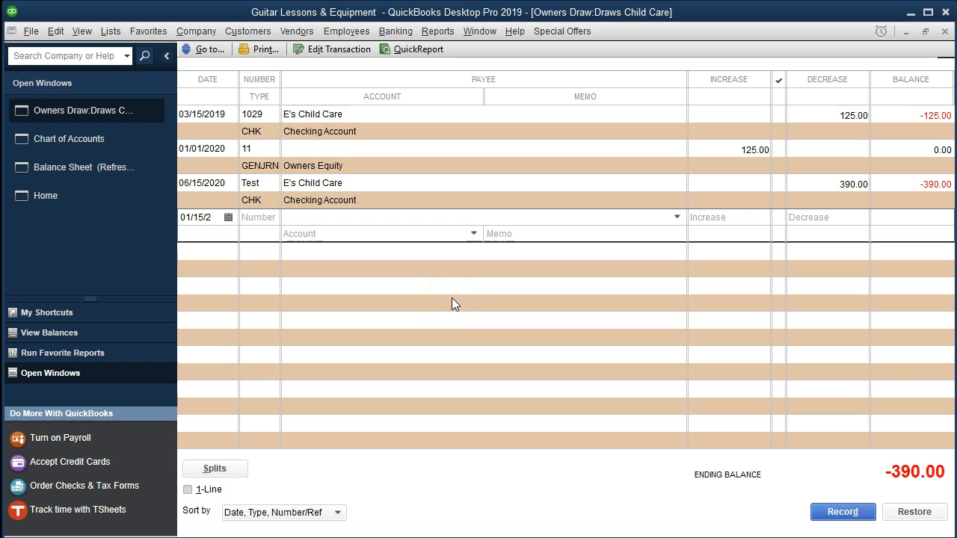
Step: Enter E's Child Care as the payee of the new line with a decrease of 125.00
{"action": "left_click", "coordinate": [328, 216]}
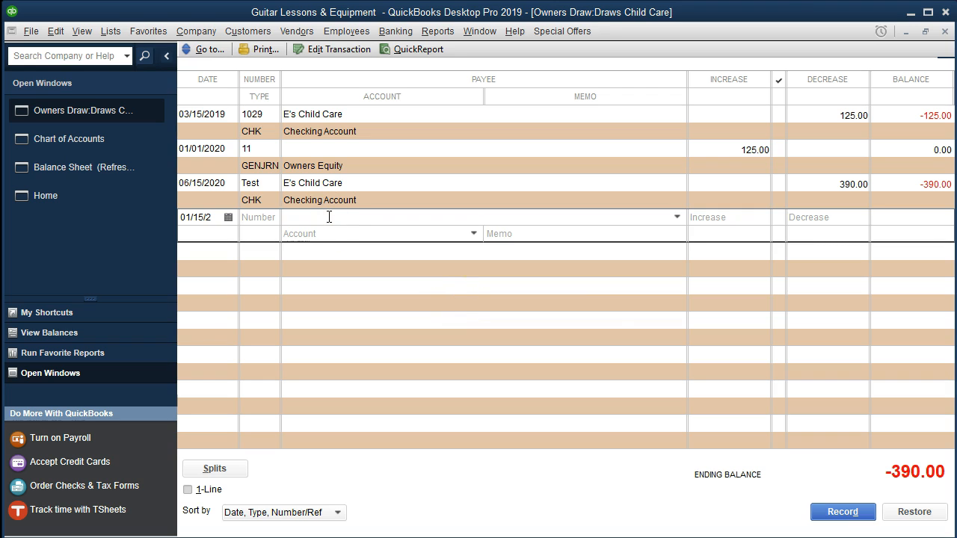
{"action": "type", "text": "E's Child Care"}
{"action": "left_click", "coordinate": [322, 235]}
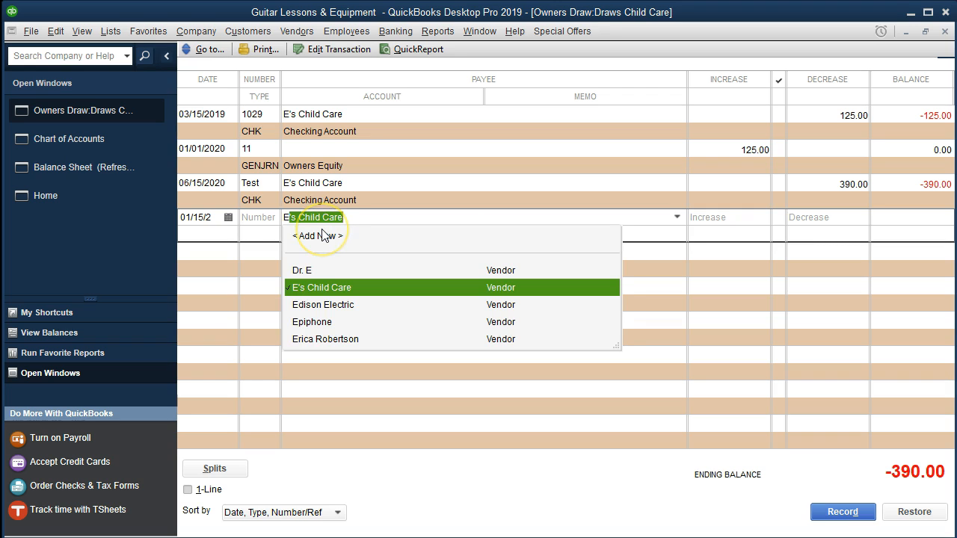
{"action": "key", "text": "Tab"}
{"action": "left_click", "coordinate": [343, 233]}
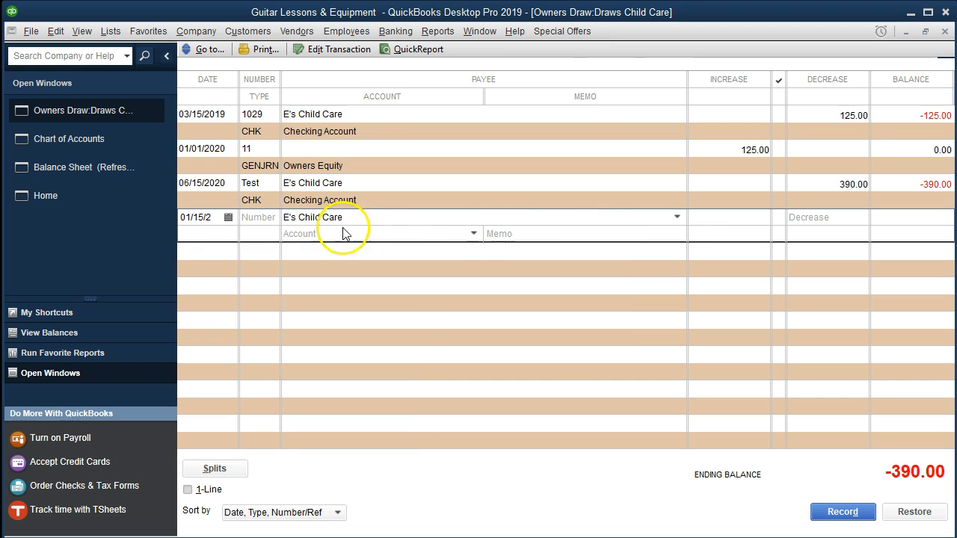
{"action": "left_click", "coordinate": [836, 218]}
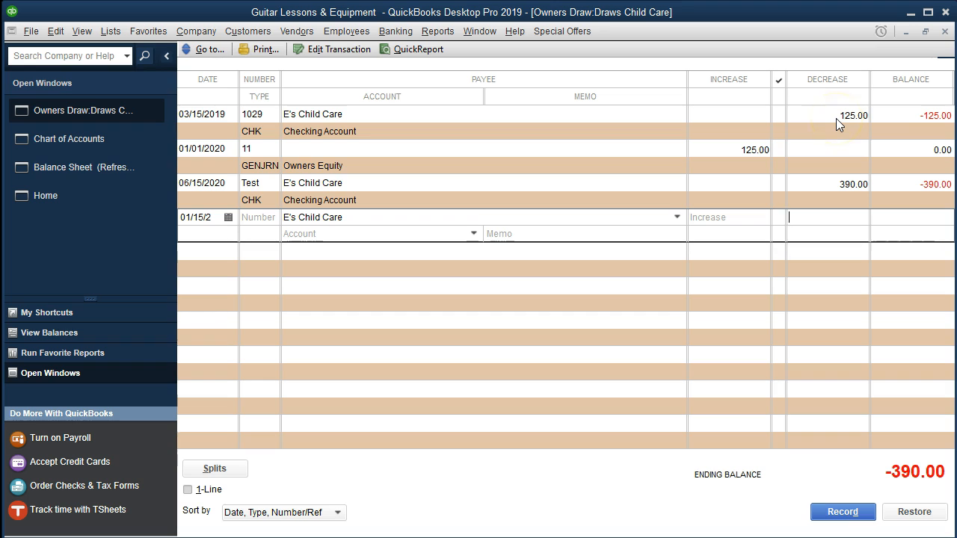
{"action": "type", "text": "125"}
{"action": "key", "text": "Tab"}
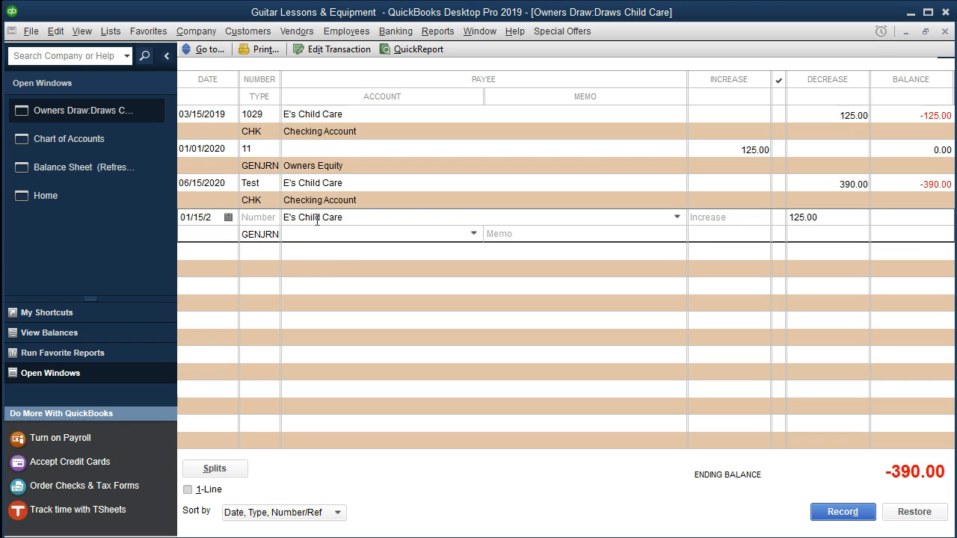
Step: Assign the E's Child Care line to the Owners Equity account and record the transaction
{"action": "left_click", "coordinate": [473, 235]}
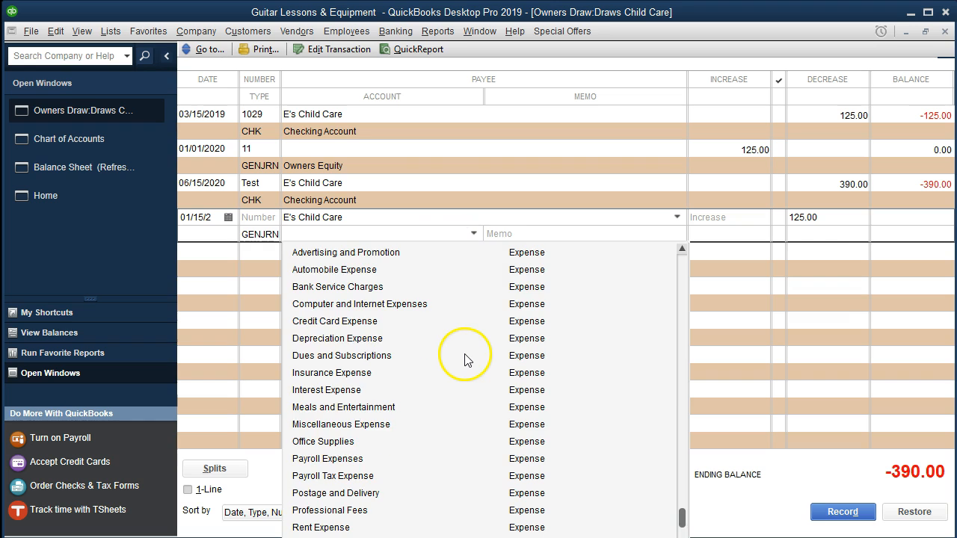
{"action": "scroll", "coordinate": [464, 359], "scroll_direction": "up", "scroll_amount": 5}
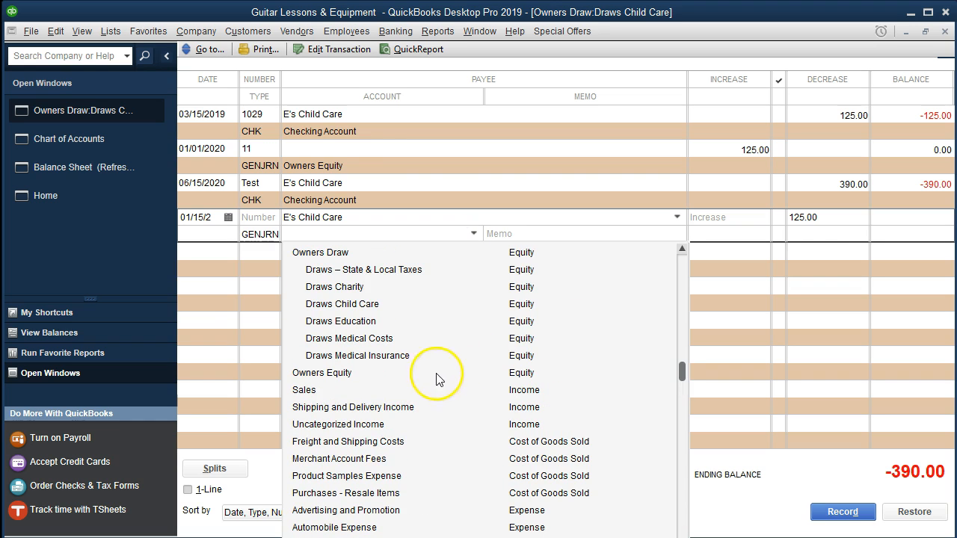
{"action": "left_click", "coordinate": [340, 373]}
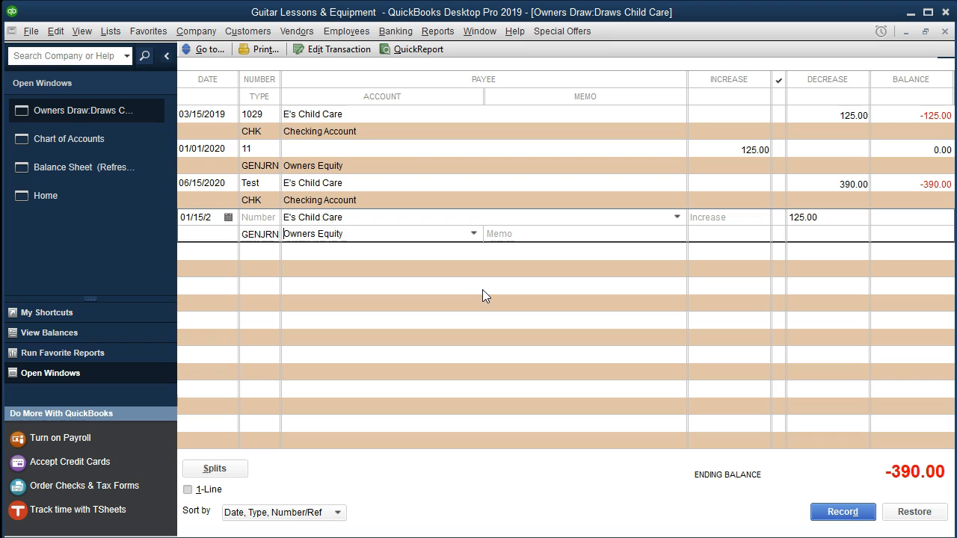
{"action": "key", "text": "Return"}
{"action": "left_click", "coordinate": [841, 509]}
{"action": "left_click", "coordinate": [384, 184]}
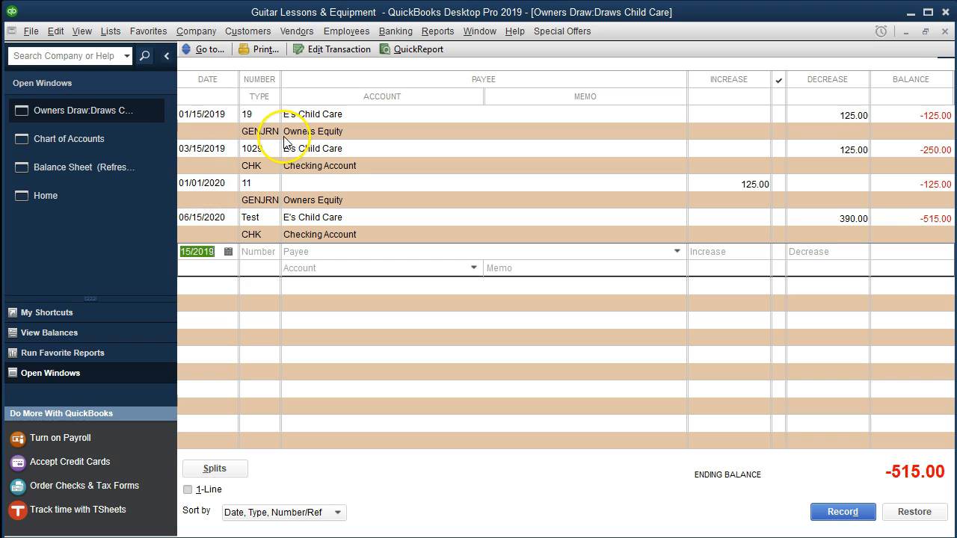
Step: Close the Draws Child Care register and return to the Balance Sheet
{"action": "left_click", "coordinate": [945, 31]}
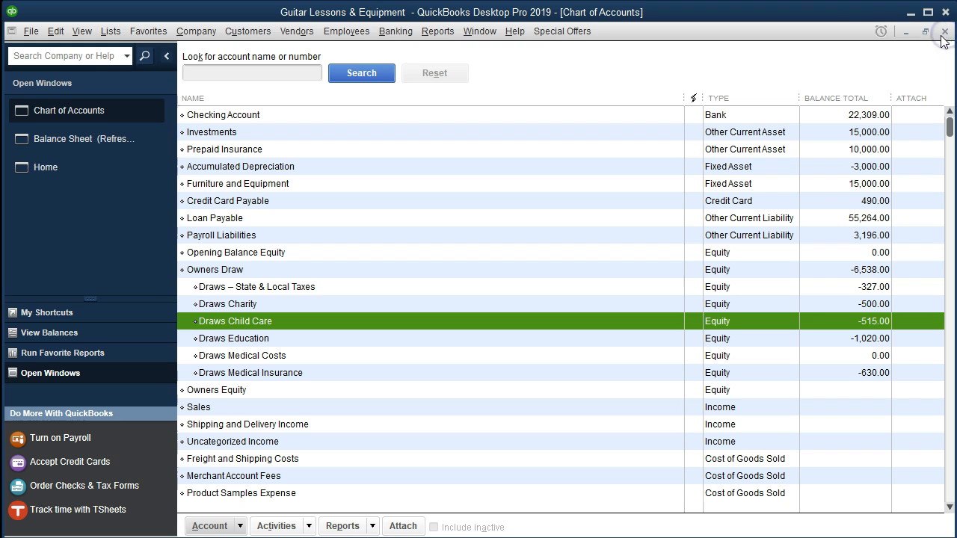
{"action": "left_click", "coordinate": [115, 138]}
{"action": "left_click", "coordinate": [168, 83]}
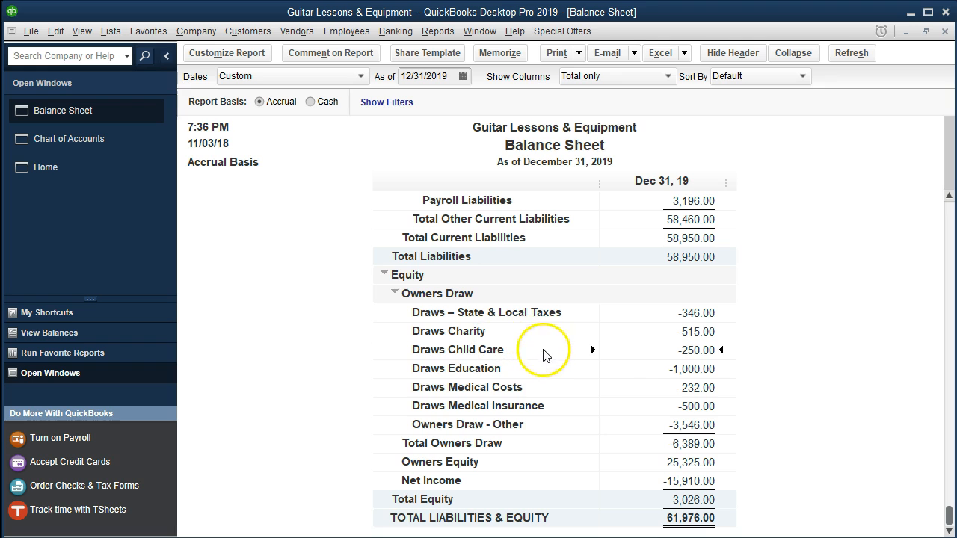
Step: Review the transactions behind the Draws Child Care balance, open the 01/15/2019 journal entry, and return to the Balance Sheet
{"action": "double_click", "coordinate": [658, 351]}
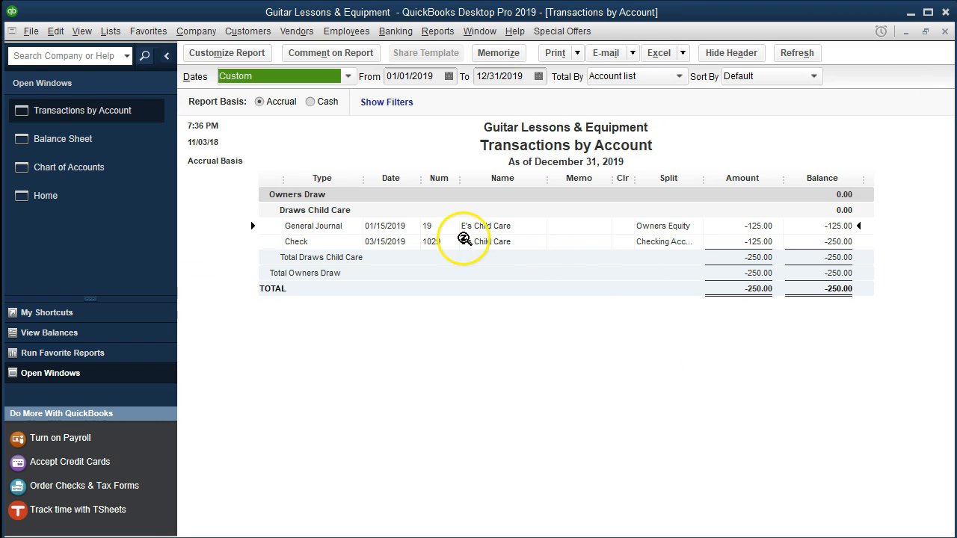
{"action": "left_click", "coordinate": [523, 228]}
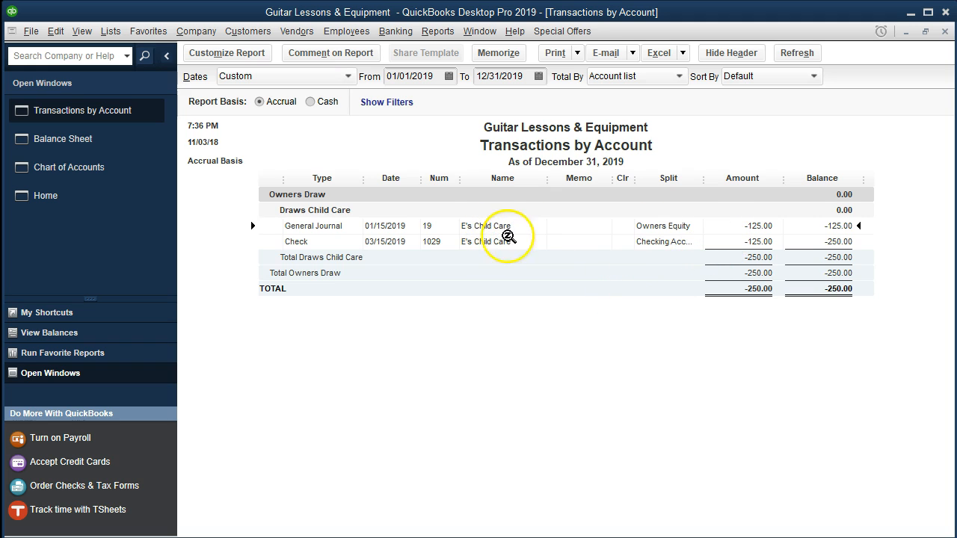
{"action": "double_click", "coordinate": [717, 225]}
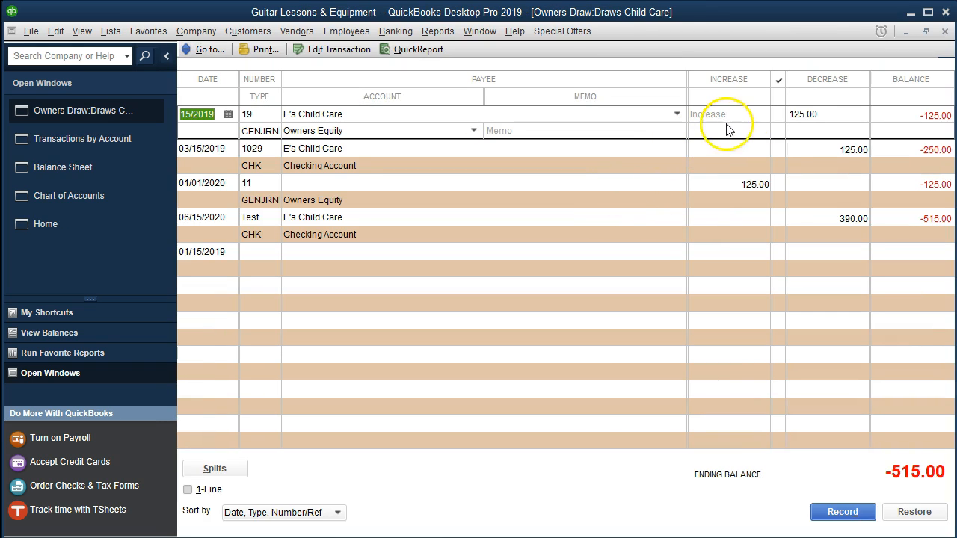
{"action": "left_click", "coordinate": [945, 31]}
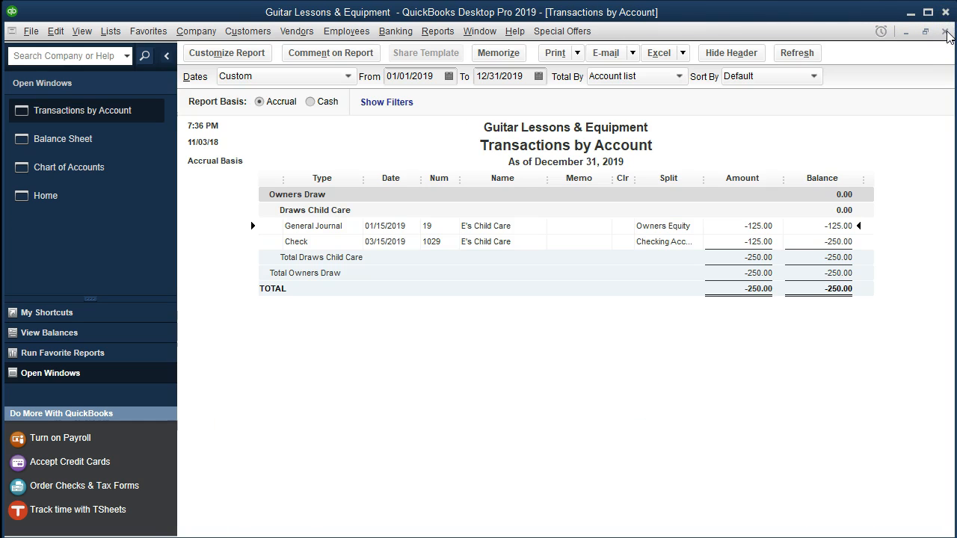
{"action": "left_click", "coordinate": [945, 32]}
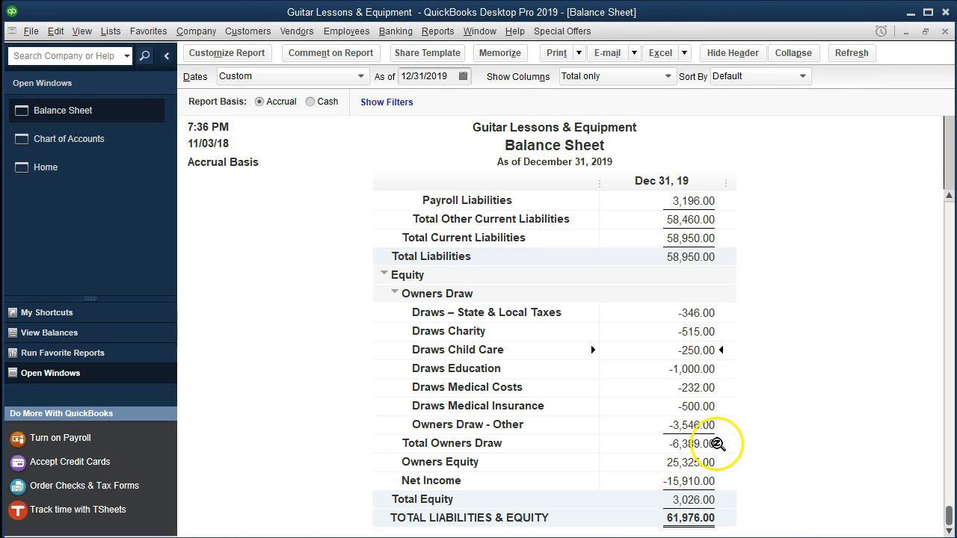
Step: Review the transactions behind the Owners Equity balance, inspect the E's Child Care journal entry, and return to the Balance Sheet
{"action": "left_click", "coordinate": [698, 465]}
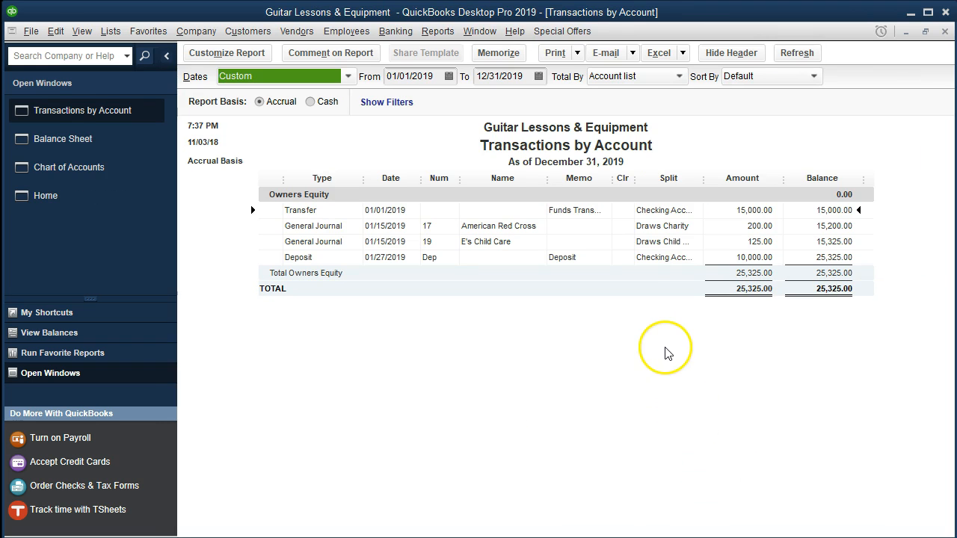
{"action": "left_click", "coordinate": [754, 241]}
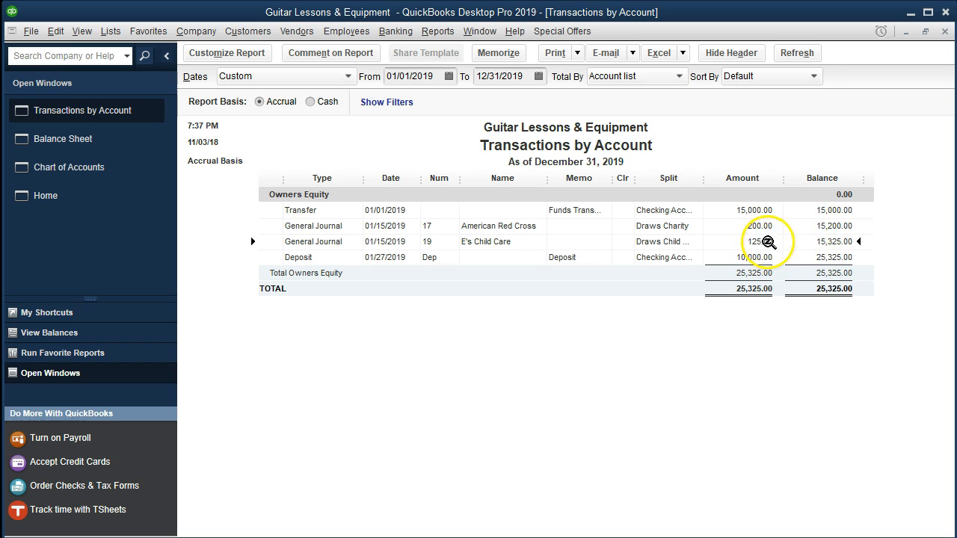
{"action": "double_click", "coordinate": [764, 242]}
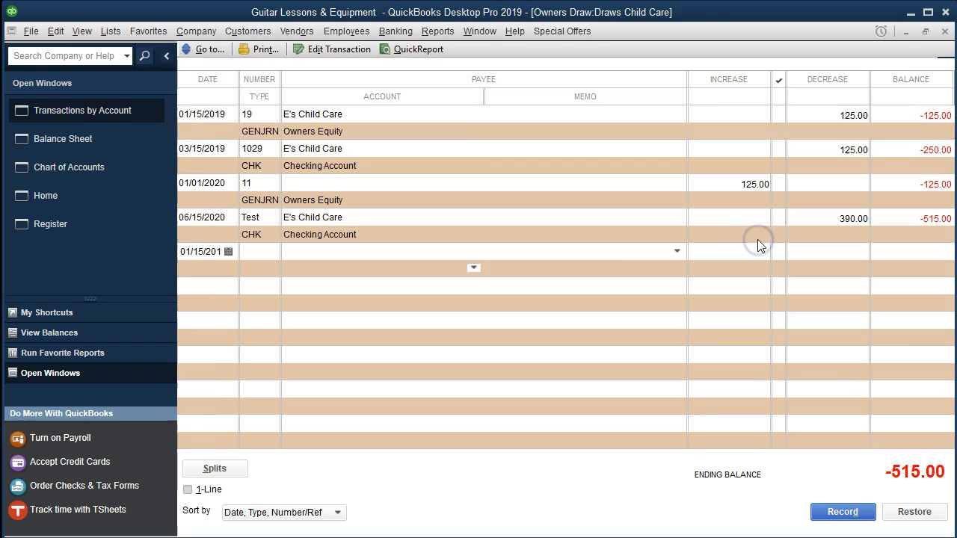
{"action": "left_click", "coordinate": [490, 131]}
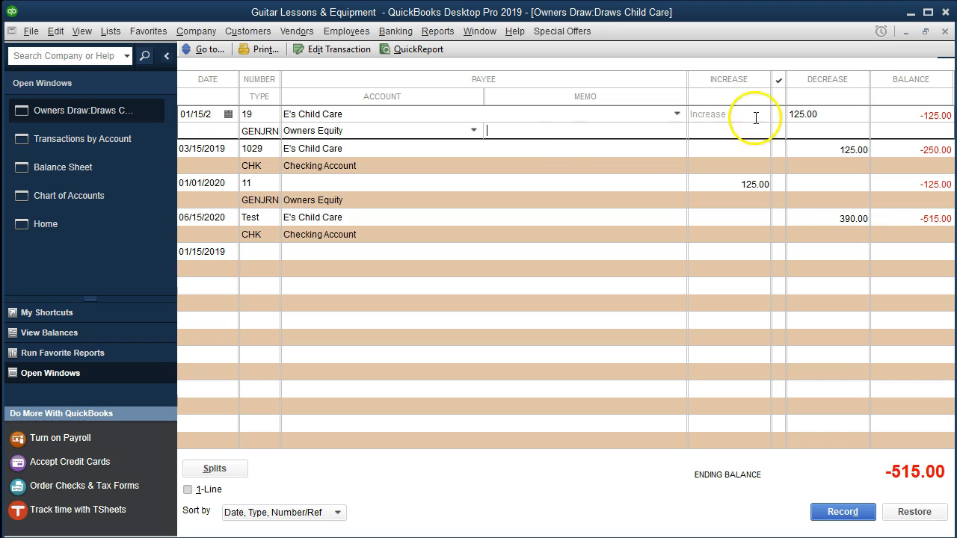
{"action": "left_click", "coordinate": [945, 31]}
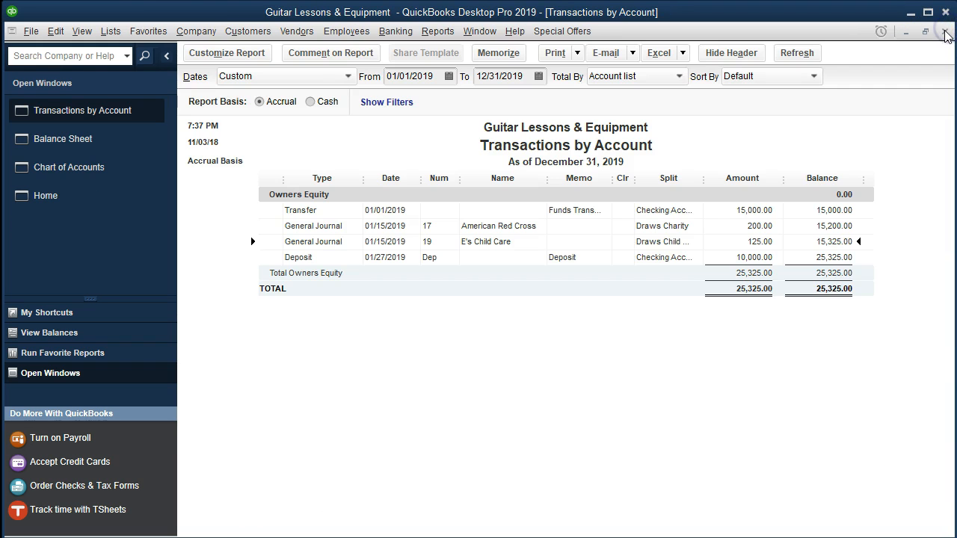
{"action": "left_click", "coordinate": [945, 31]}
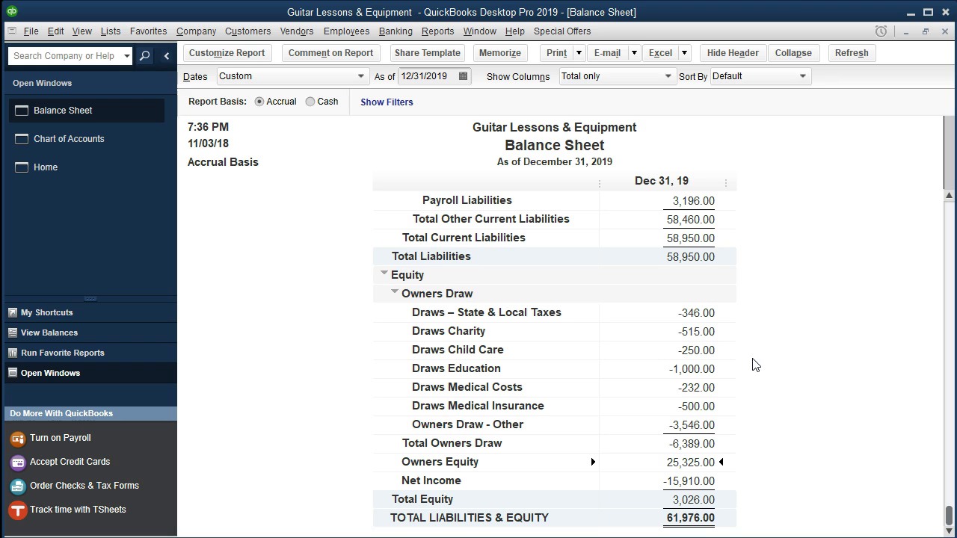
Step: Examine the individual Owners Draw lines, the Owners Equity balance and the total equity on the Balance Sheet
{"action": "left_click", "coordinate": [695, 312]}
{"action": "key", "text": "Down"}
{"action": "key", "text": "Down"}
{"action": "key", "text": "Down"}
{"action": "key", "text": "Down"}
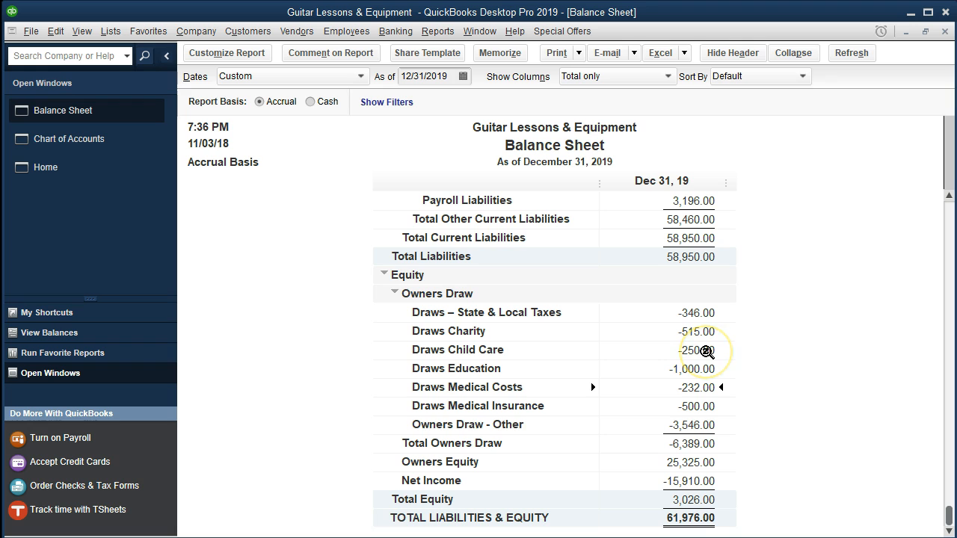
{"action": "left_click", "coordinate": [699, 462]}
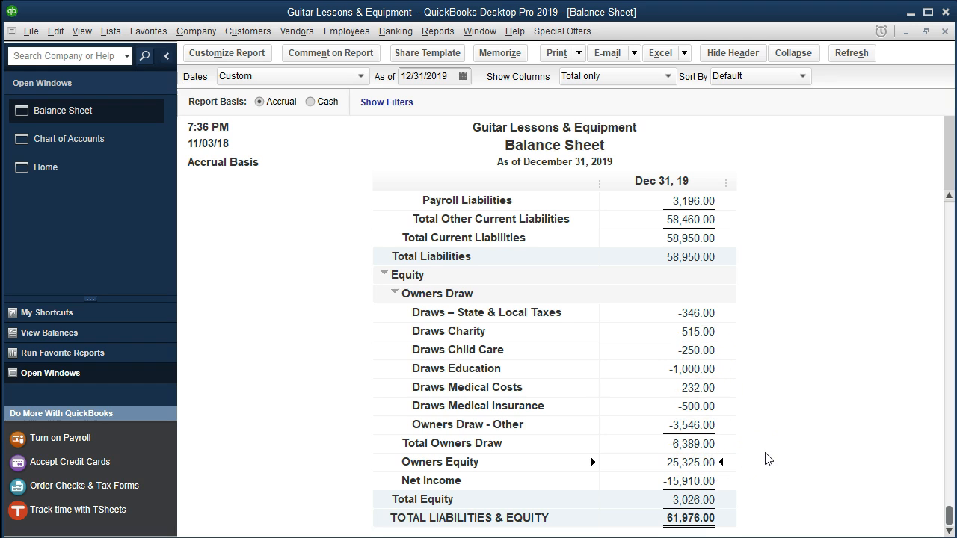
{"action": "left_click", "coordinate": [699, 499]}
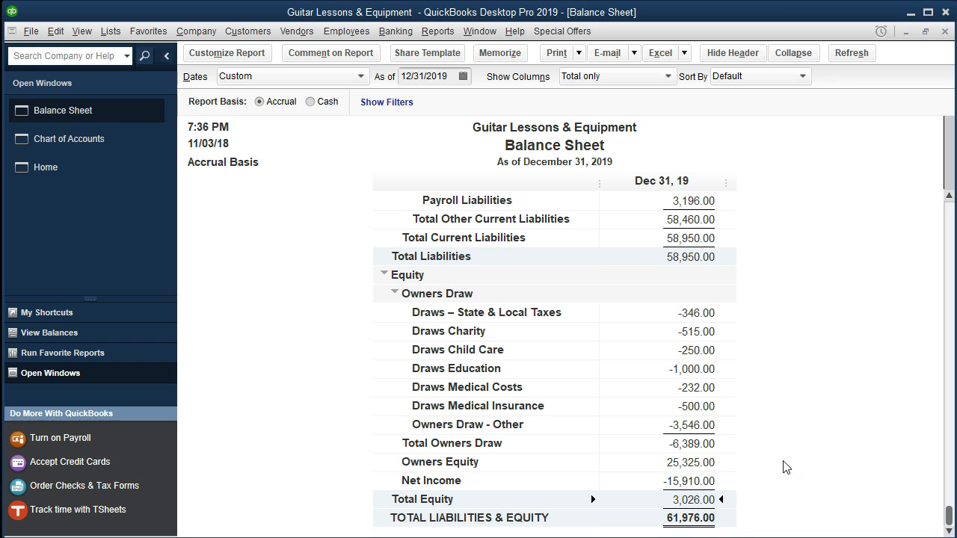